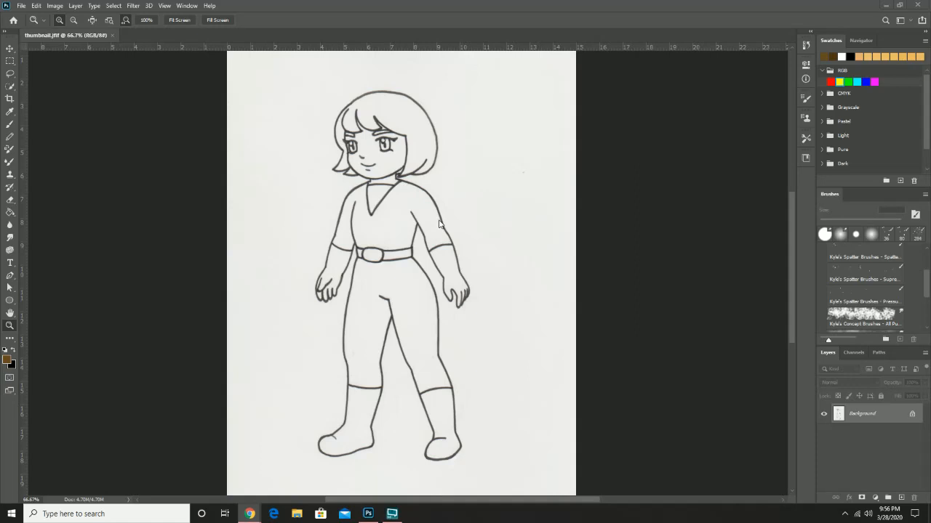
- Unlock the background layer and apply a Brightness/Contrast adjustment with brightness -54 and contrast 100
{"action": "left_click", "coordinate": [912, 416]}
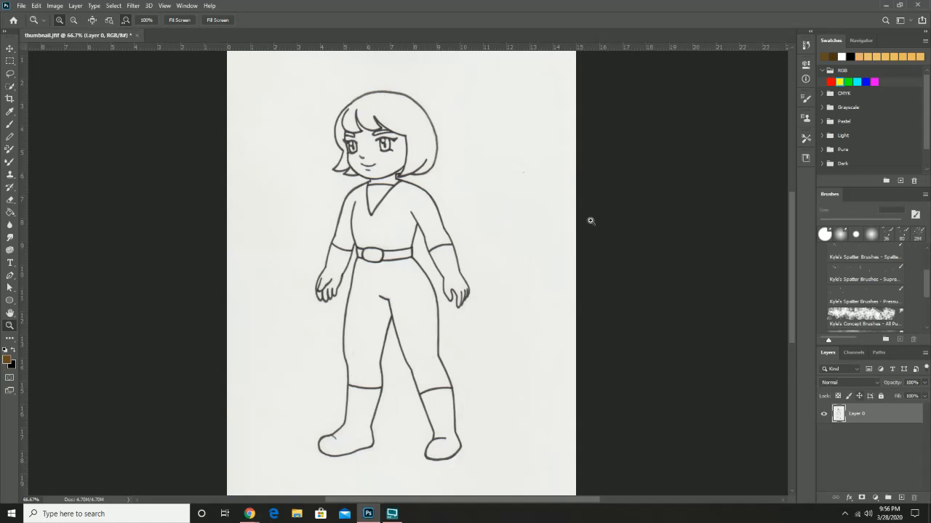
{"action": "left_click", "coordinate": [57, 6]}
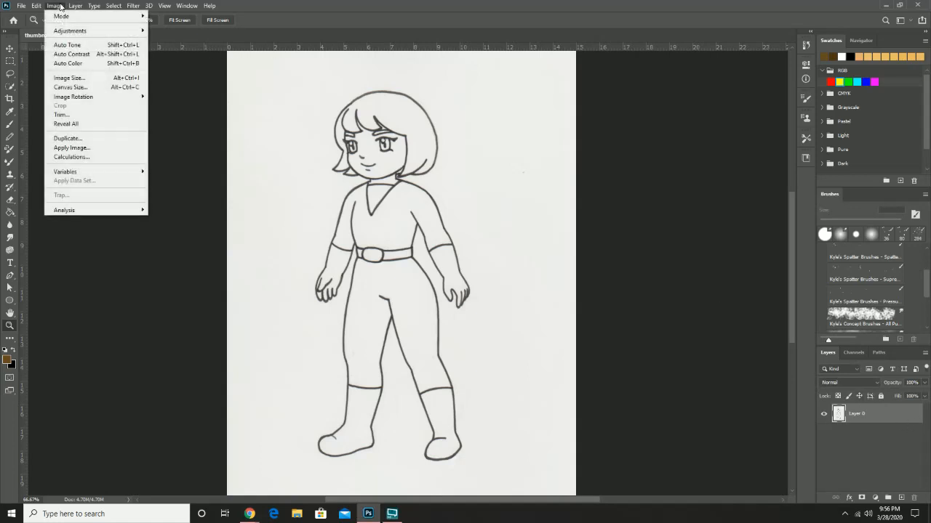
{"action": "mouse_move", "coordinate": [73, 31]}
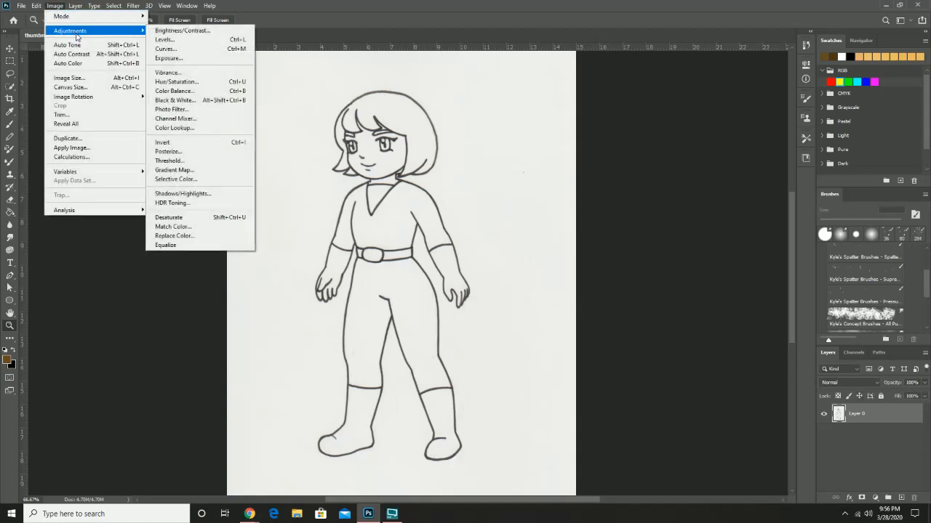
{"action": "left_click", "coordinate": [179, 32]}
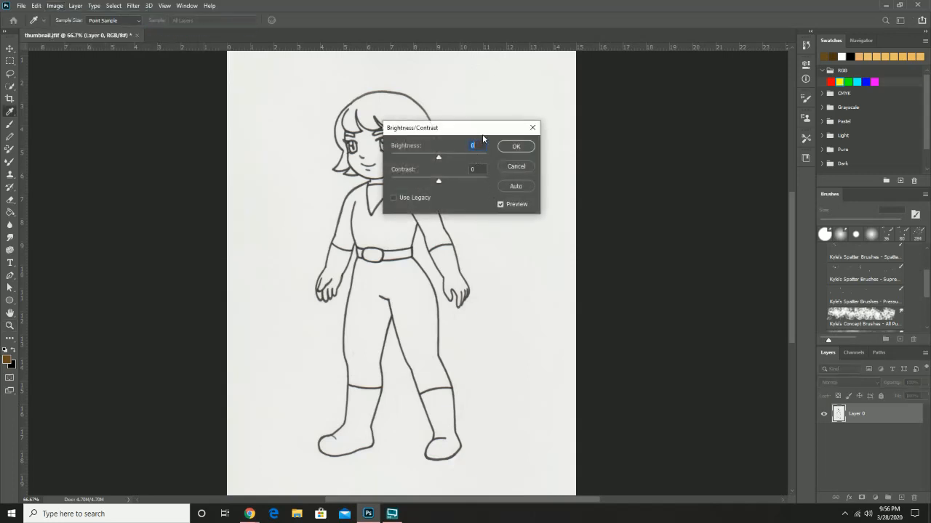
{"action": "left_click_drag", "start_coordinate": [472, 128], "coordinate": [554, 125]}
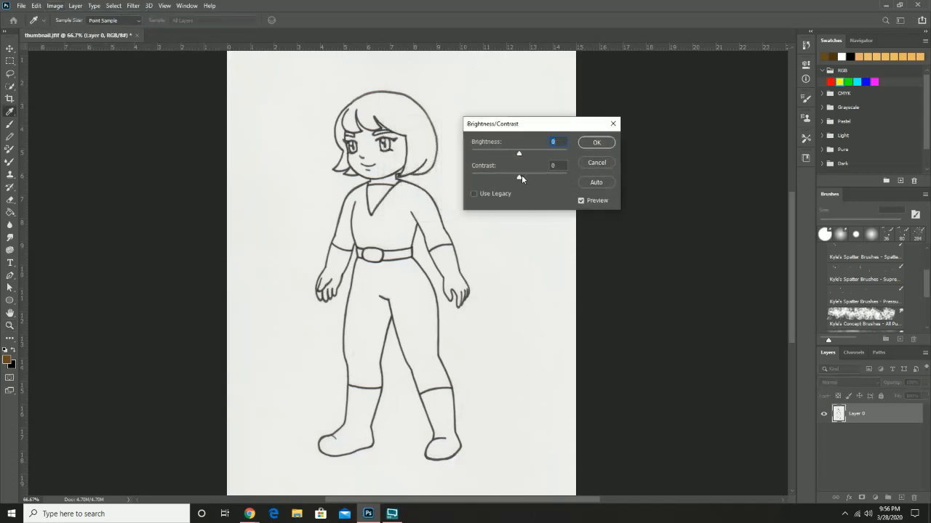
{"action": "left_click_drag", "start_coordinate": [516, 179], "coordinate": [596, 177]}
{"action": "left_click_drag", "start_coordinate": [515, 155], "coordinate": [501, 157]}
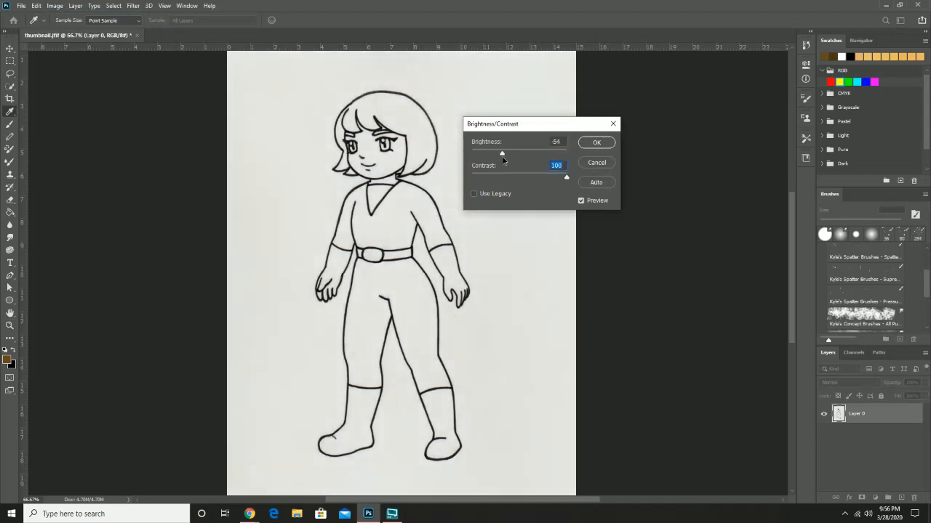
{"action": "left_click", "coordinate": [595, 144]}
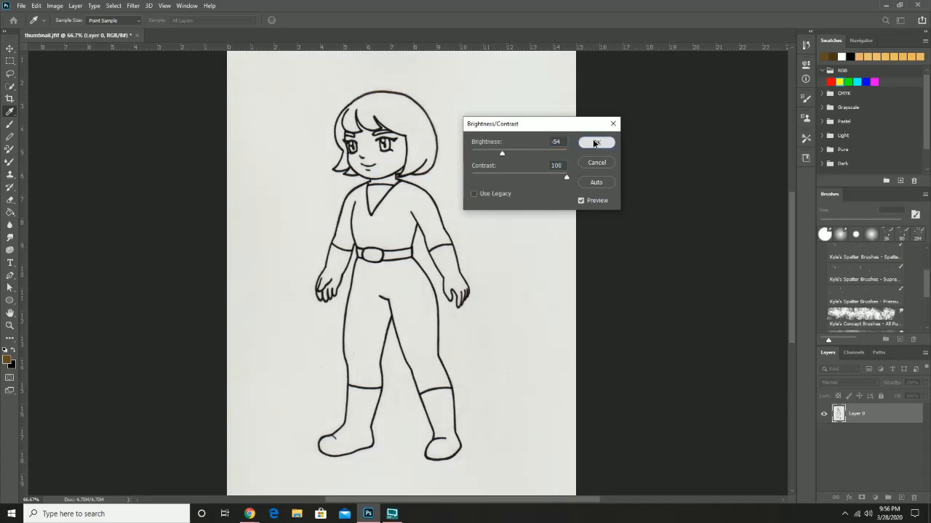
{"action": "key", "text": "z"}
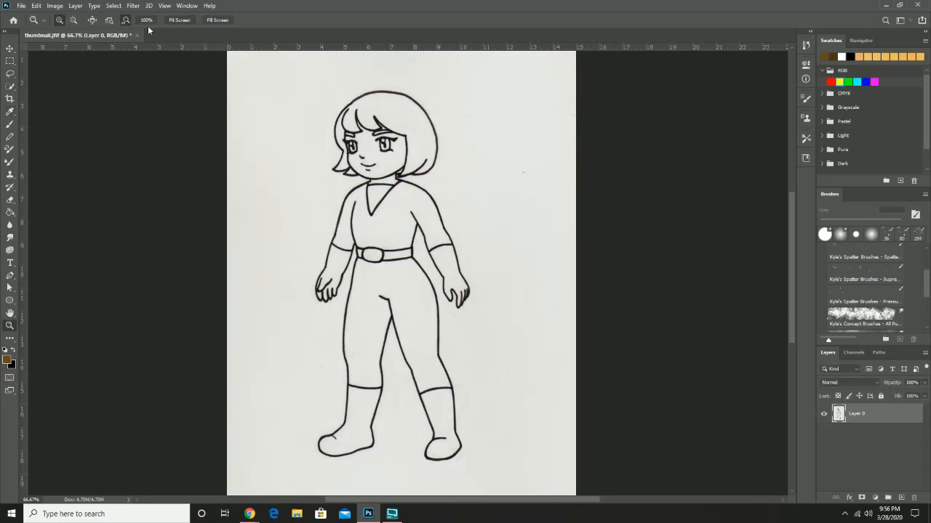
- Apply a second Brightness/Contrast adjustment to the drawing with brightness 43 and contrast 100
{"action": "left_click", "coordinate": [57, 6]}
{"action": "mouse_move", "coordinate": [75, 31]}
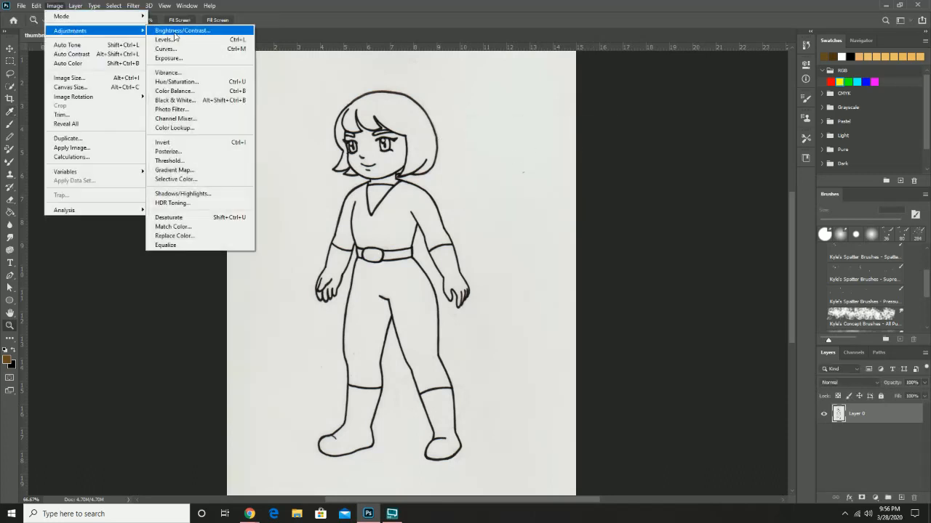
{"action": "left_click", "coordinate": [197, 33]}
{"action": "mouse_move", "coordinate": [519, 179]}
{"action": "left_mouse_down"}
{"action": "mouse_move", "coordinate": [554, 182]}
{"action": "mouse_move", "coordinate": [528, 156]}
{"action": "mouse_move", "coordinate": [542, 157]}
{"action": "left_mouse_up"}
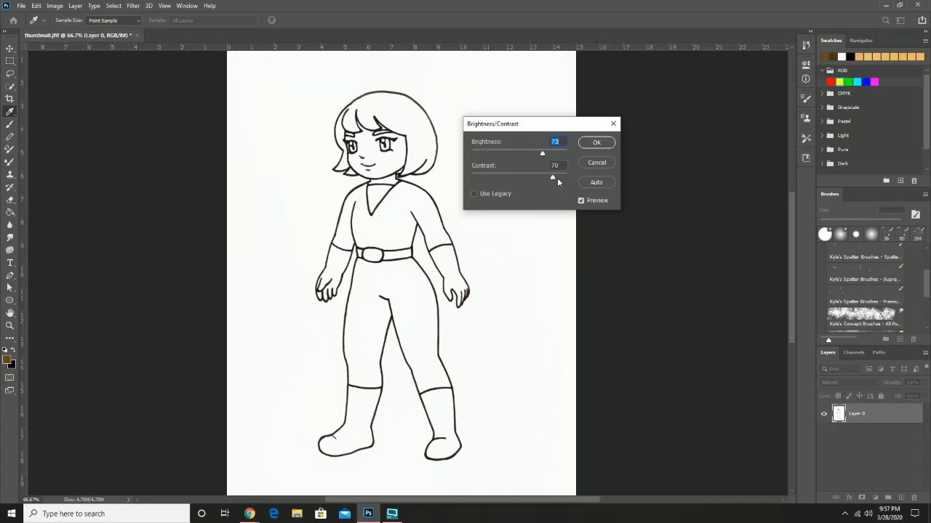
{"action": "left_click_drag", "start_coordinate": [554, 176], "coordinate": [533, 154]}
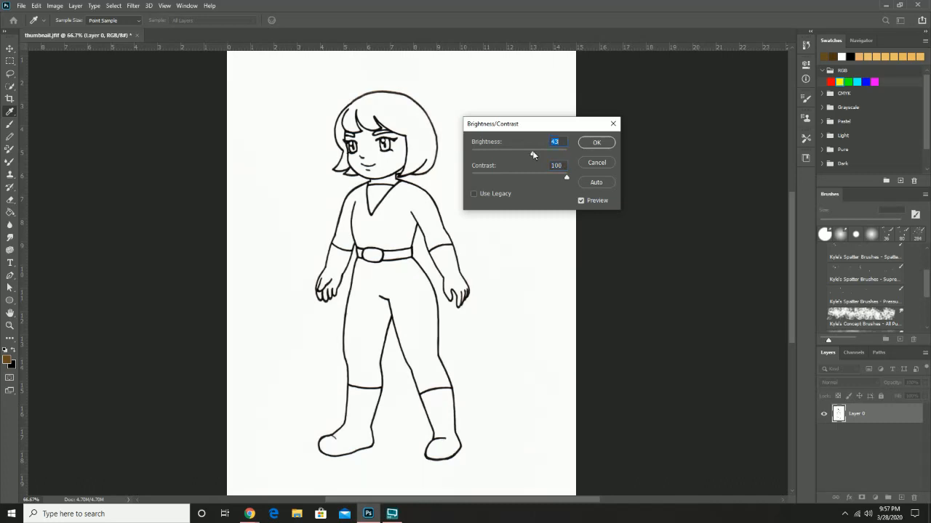
{"action": "left_click", "coordinate": [608, 144]}
{"action": "key", "text": "z"}
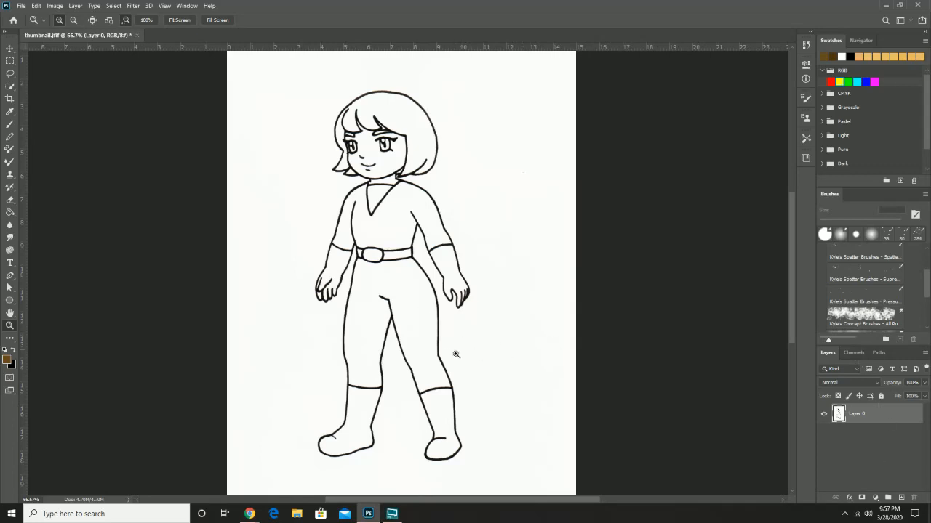
- Select the entire canvas on Layer 0 and copy the line drawing
{"action": "left_click", "coordinate": [852, 354]}
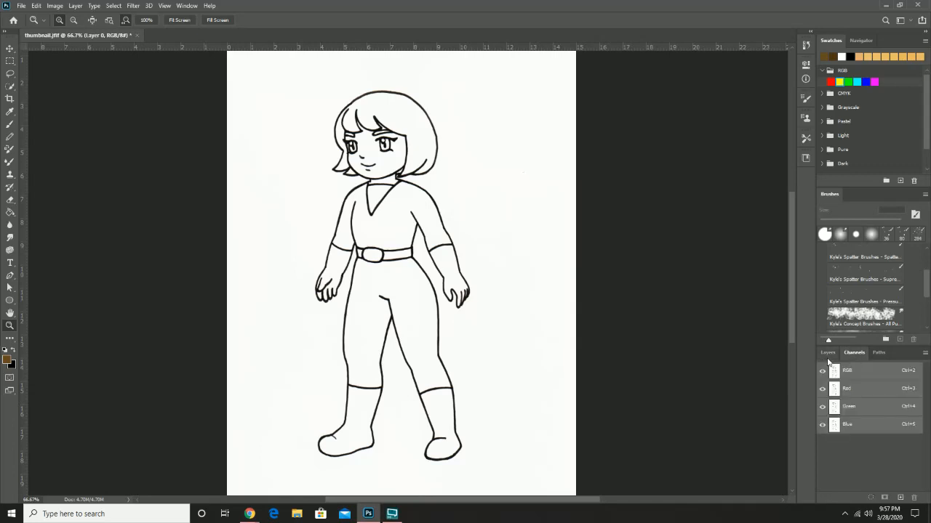
{"action": "left_click", "coordinate": [828, 352]}
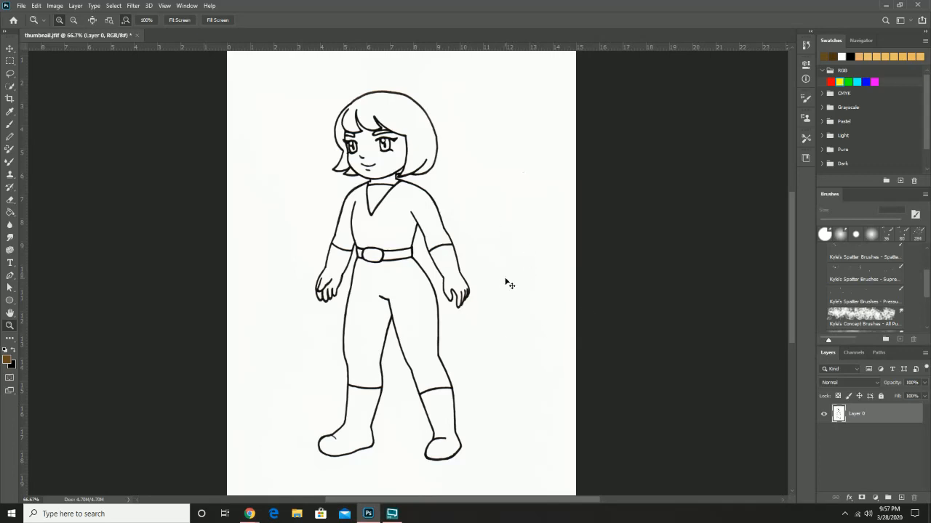
{"action": "key", "text": "ctrl+a"}
{"action": "left_click", "coordinate": [114, 6]}
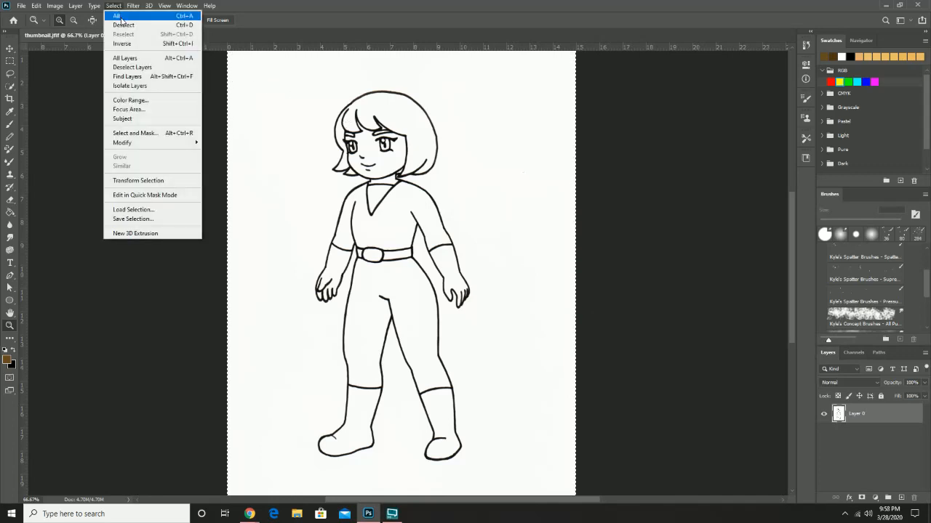
{"action": "left_click", "coordinate": [121, 16]}
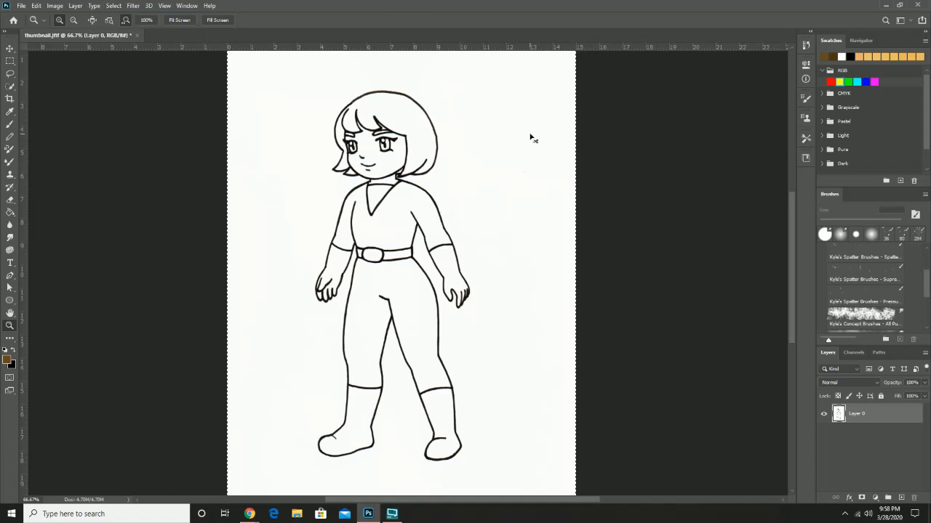
{"action": "left_click", "coordinate": [36, 6]}
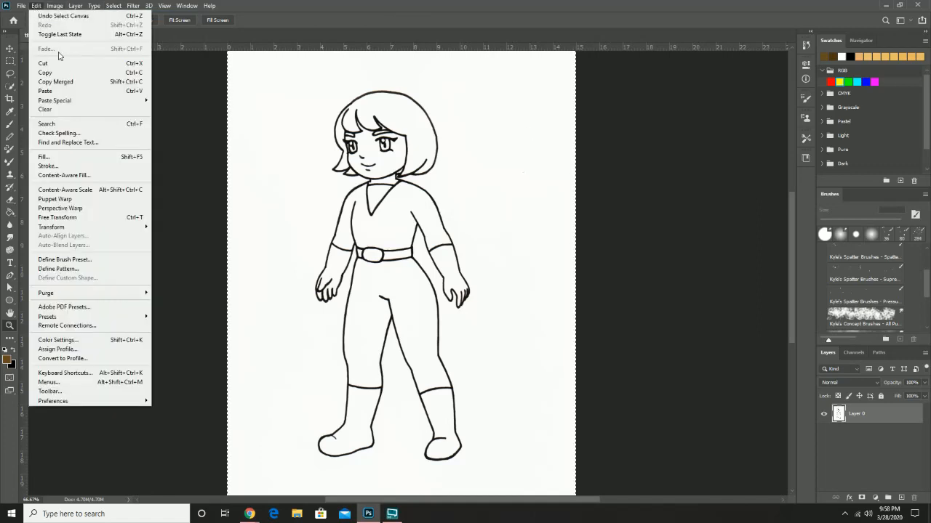
{"action": "left_click", "coordinate": [70, 73]}
- Create a new alpha channel, paste the copied line drawing into it, and clear the selection
{"action": "left_click", "coordinate": [855, 354]}
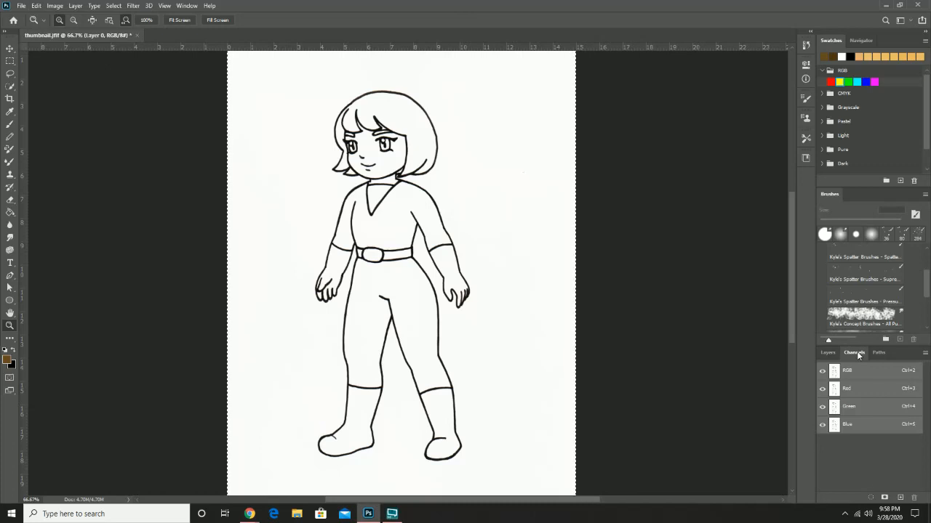
{"action": "left_click", "coordinate": [901, 499]}
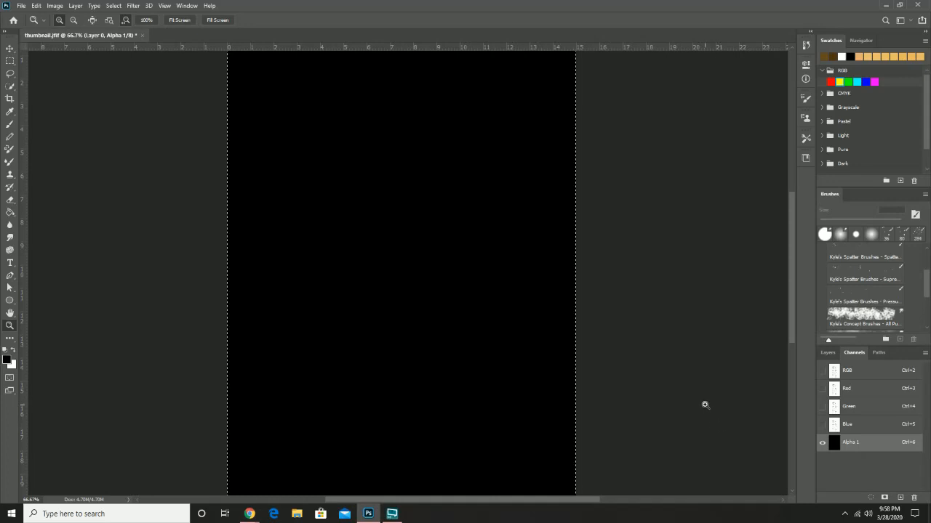
{"action": "left_click", "coordinate": [35, 6]}
{"action": "left_click", "coordinate": [82, 91]}
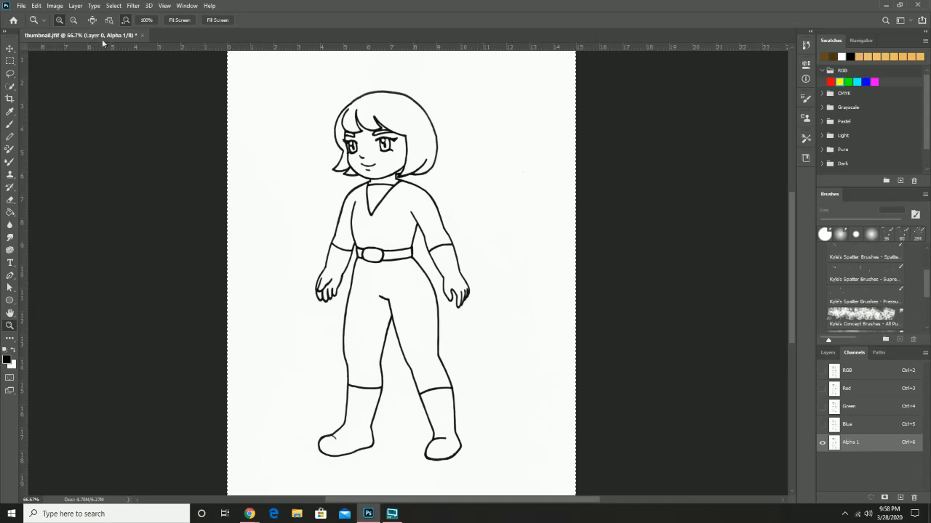
{"action": "key", "text": "ctrl+d"}
{"action": "key", "text": "m"}
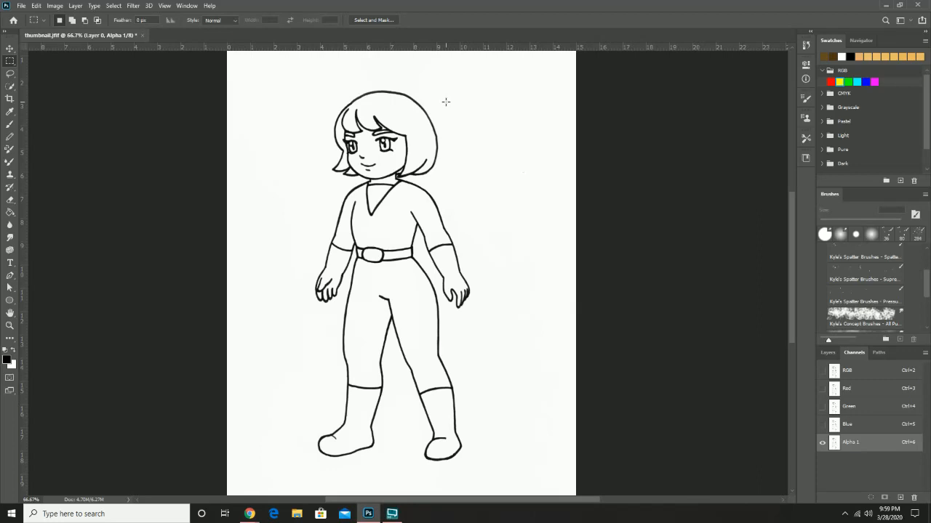
- Invert the pasted drawing in the Alpha 1 channel to get white lines on black
{"action": "left_click", "coordinate": [56, 6]}
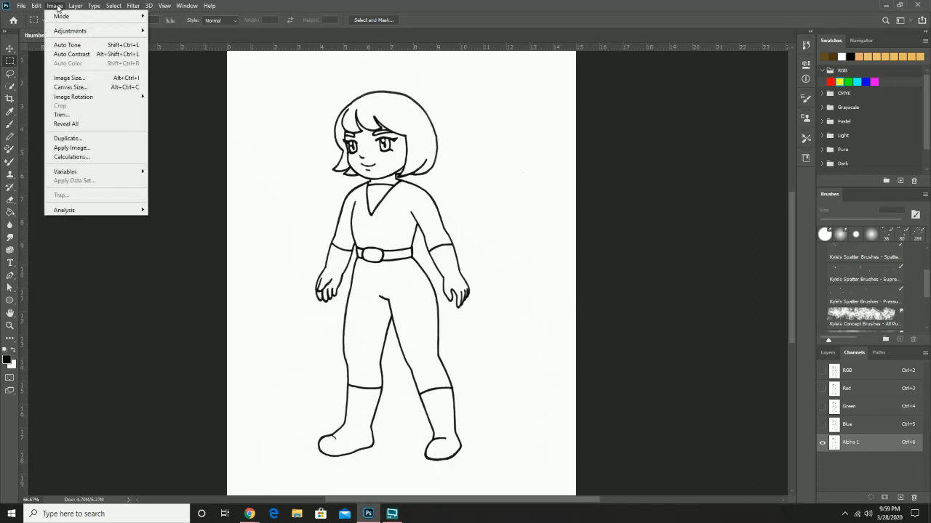
{"action": "mouse_move", "coordinate": [71, 31]}
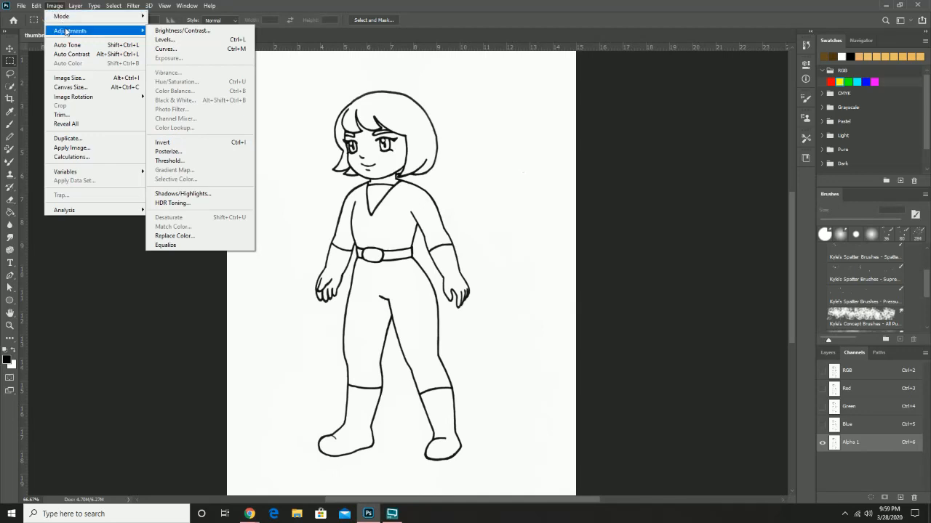
{"action": "left_click", "coordinate": [216, 144]}
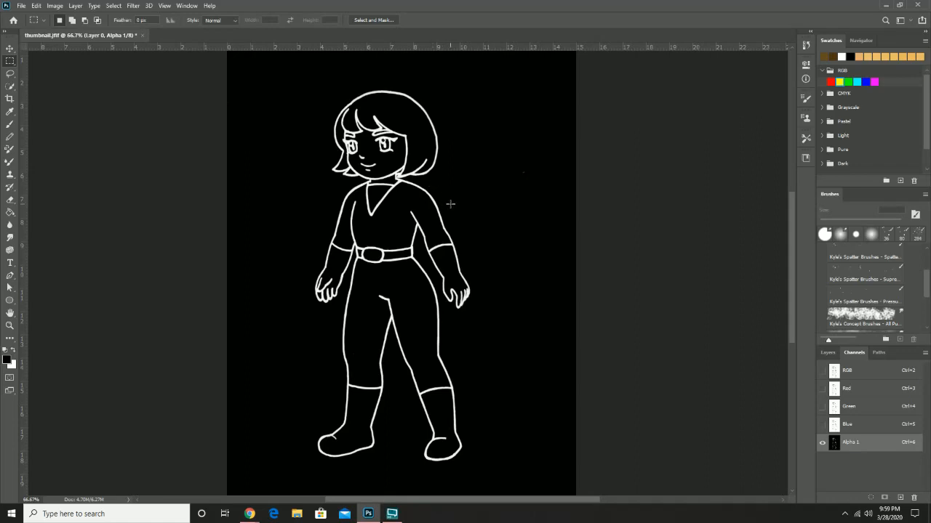
{"action": "scroll", "coordinate": [502, 217], "scroll_direction": "up", "scroll_amount": 2}
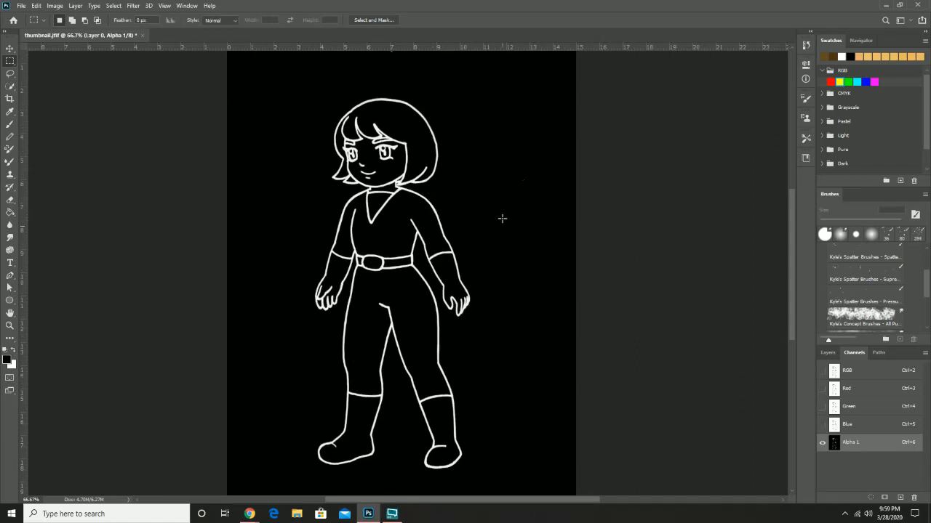
{"action": "scroll", "coordinate": [502, 218], "scroll_direction": "down", "scroll_amount": 2}
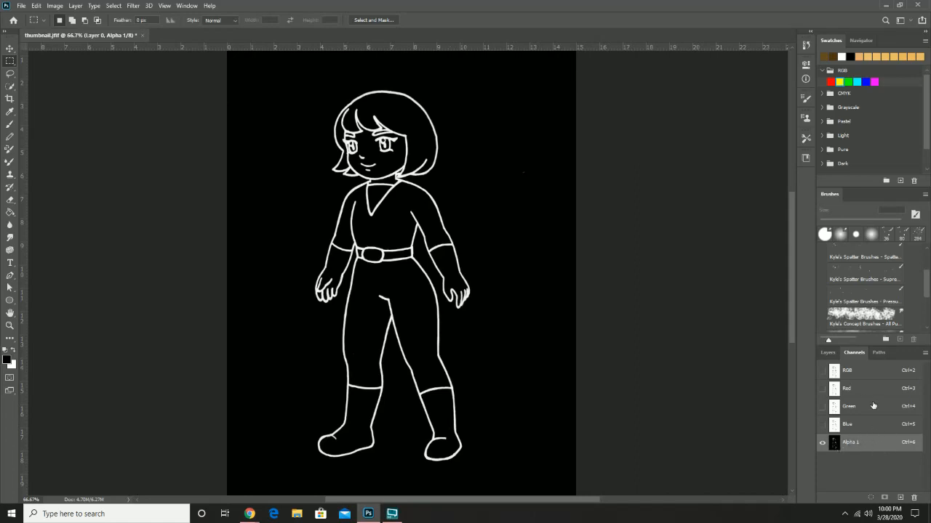
- Add a new empty layer above Layer 0
{"action": "left_click", "coordinate": [825, 353]}
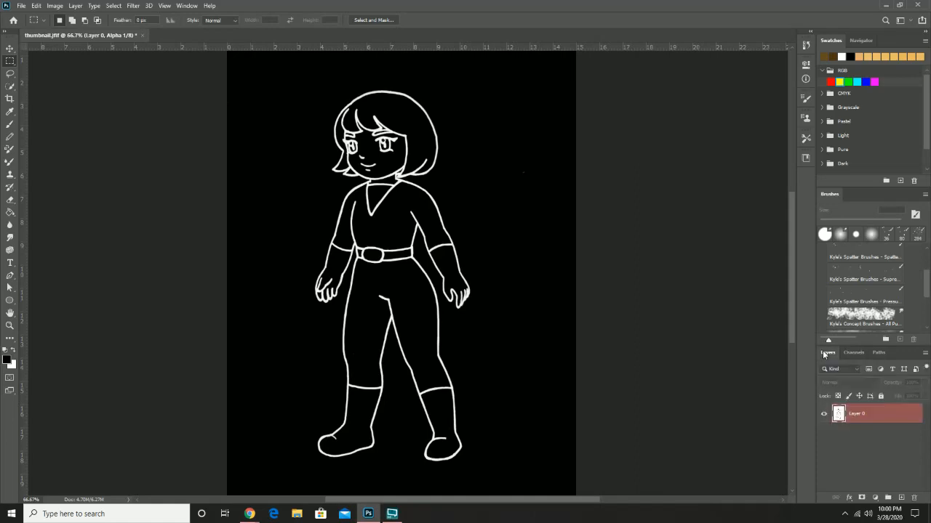
{"action": "left_click", "coordinate": [901, 498]}
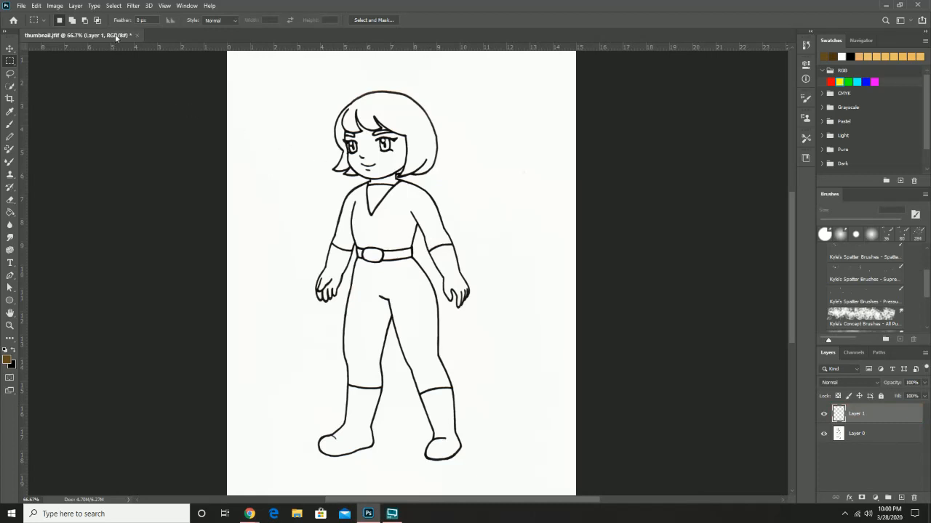
- Try to load the Alpha 1 channel as a new selection
{"action": "left_click", "coordinate": [115, 5]}
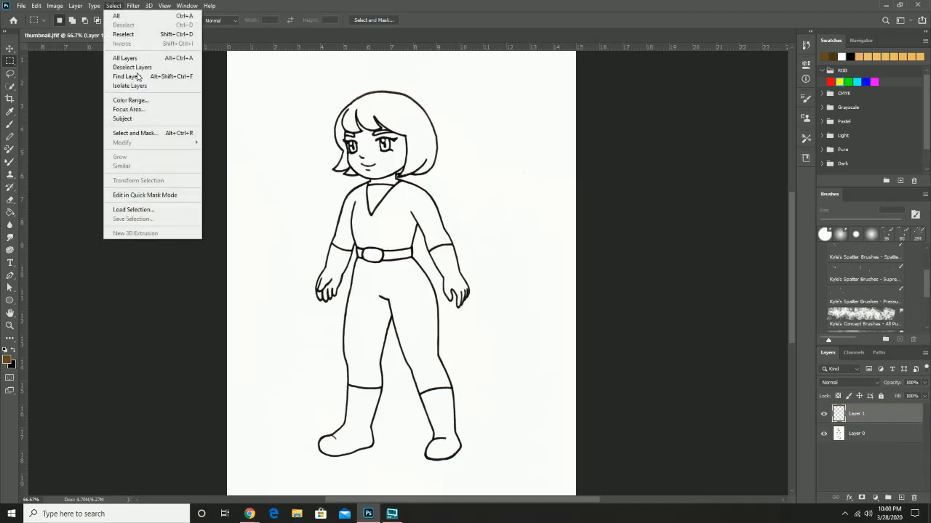
{"action": "left_click", "coordinate": [152, 210]}
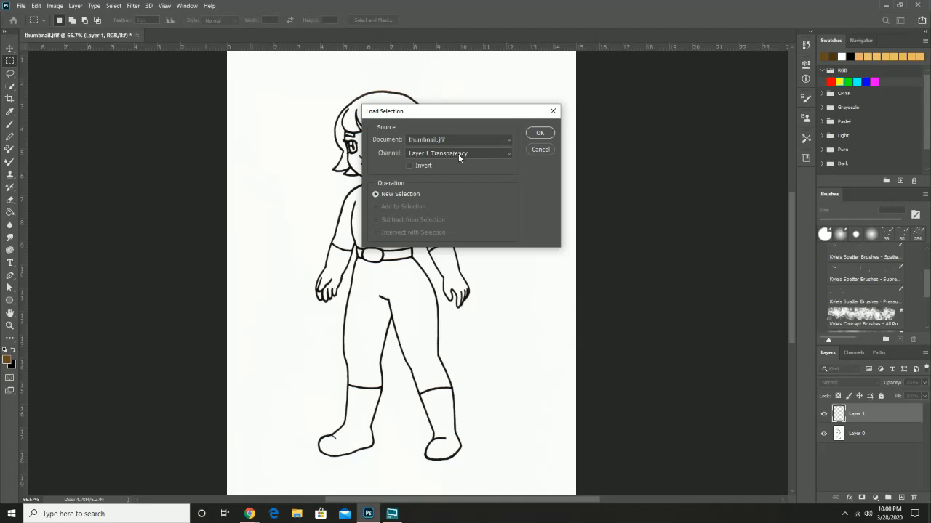
{"action": "left_click", "coordinate": [453, 153]}
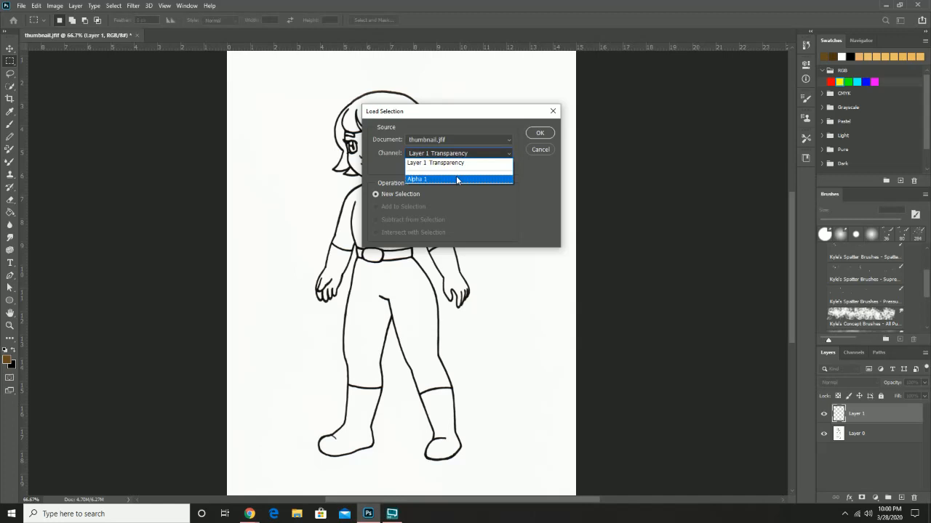
{"action": "left_click", "coordinate": [542, 144]}
{"action": "left_click", "coordinate": [540, 133]}
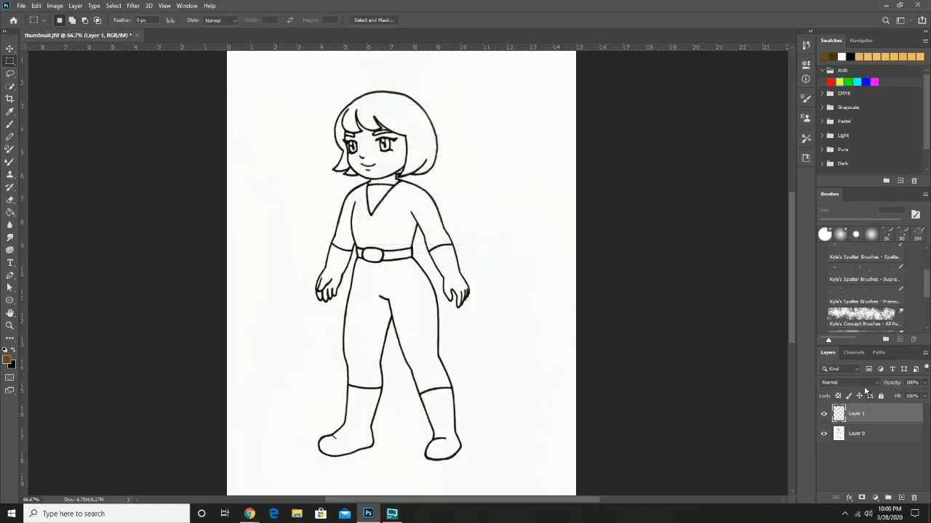
- Rename the Alpha 1 channel to selction_alpha and make Layer 1 the active layer again
{"action": "left_click", "coordinate": [855, 352]}
{"action": "double_click", "coordinate": [852, 442]}
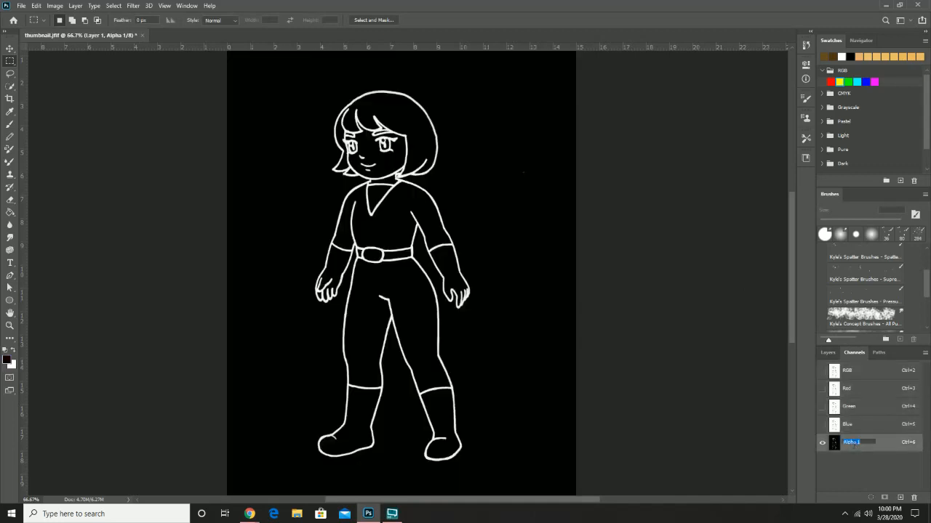
{"action": "type", "text": "selction_alpha"}
{"action": "key", "text": "Return"}
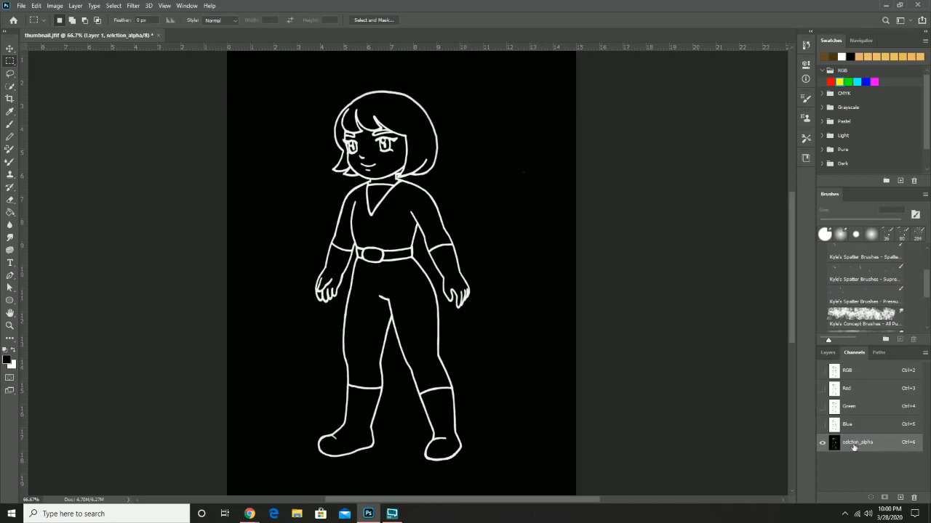
{"action": "left_click", "coordinate": [827, 353]}
{"action": "left_click", "coordinate": [874, 418]}
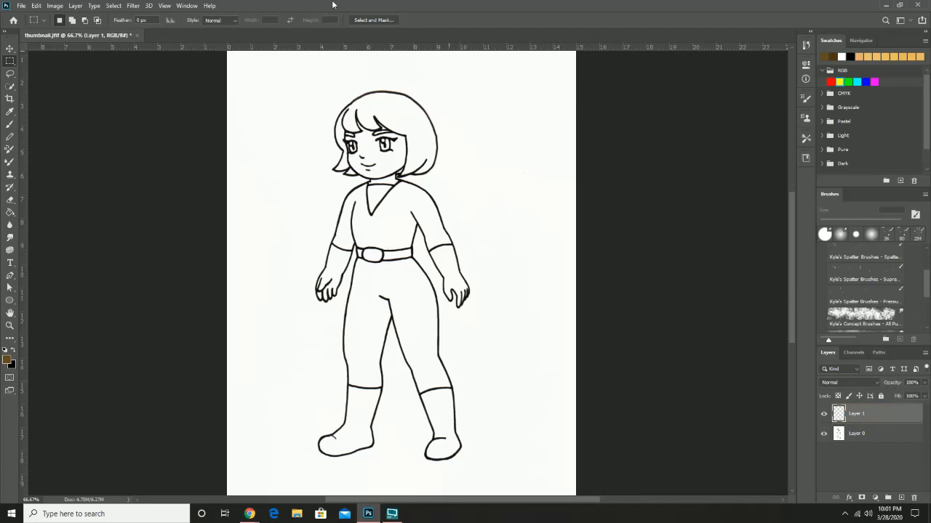
- Load the selction_alpha channel as a new selection and hide Layer 0
{"action": "left_click", "coordinate": [112, 7]}
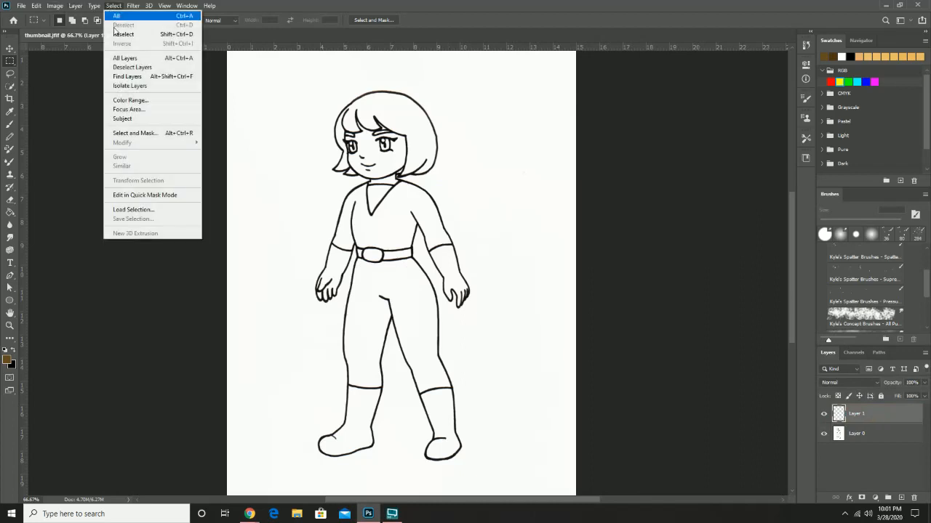
{"action": "left_click", "coordinate": [159, 210]}
{"action": "left_click", "coordinate": [458, 153]}
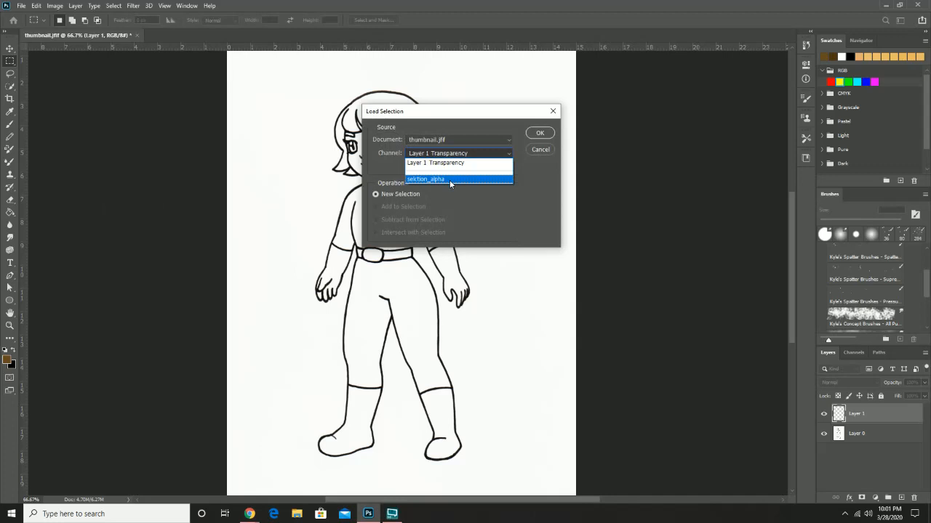
{"action": "left_click", "coordinate": [449, 180]}
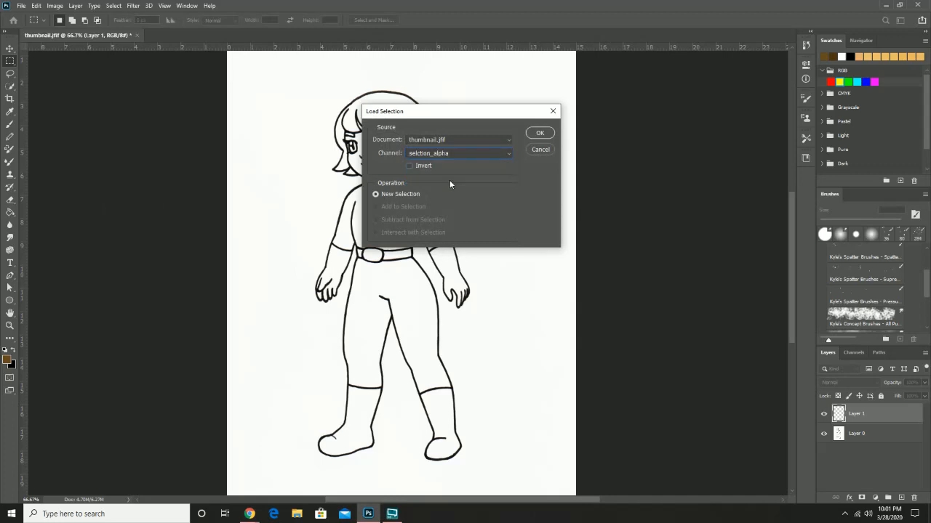
{"action": "left_click", "coordinate": [540, 133]}
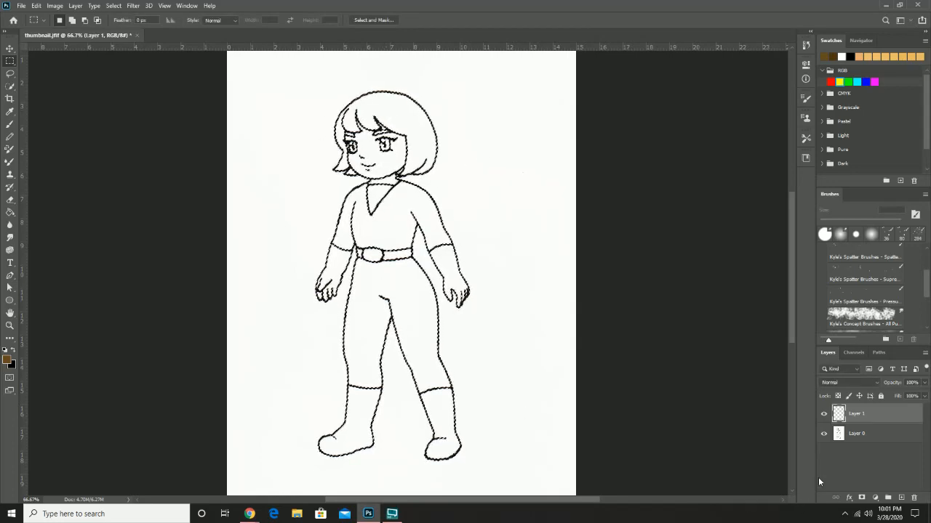
{"action": "left_click", "coordinate": [825, 435]}
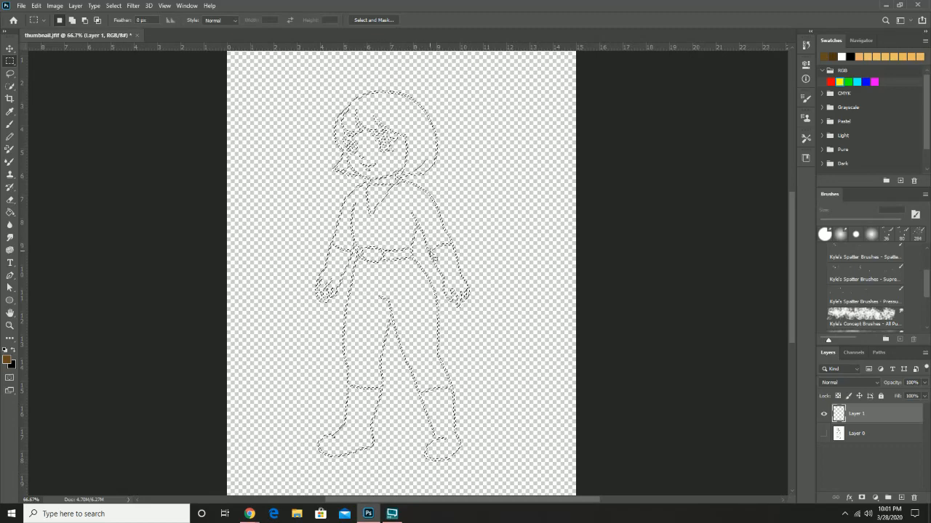
- Fill the selected lines on Layer 1 with black using the Paint Bucket, and deselect
{"action": "left_click", "coordinate": [14, 350]}
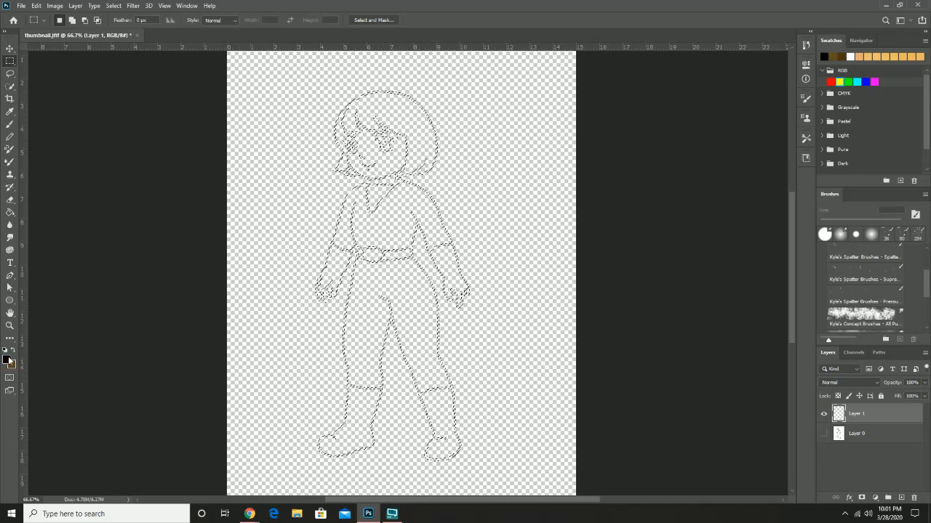
{"action": "left_click", "coordinate": [8, 360]}
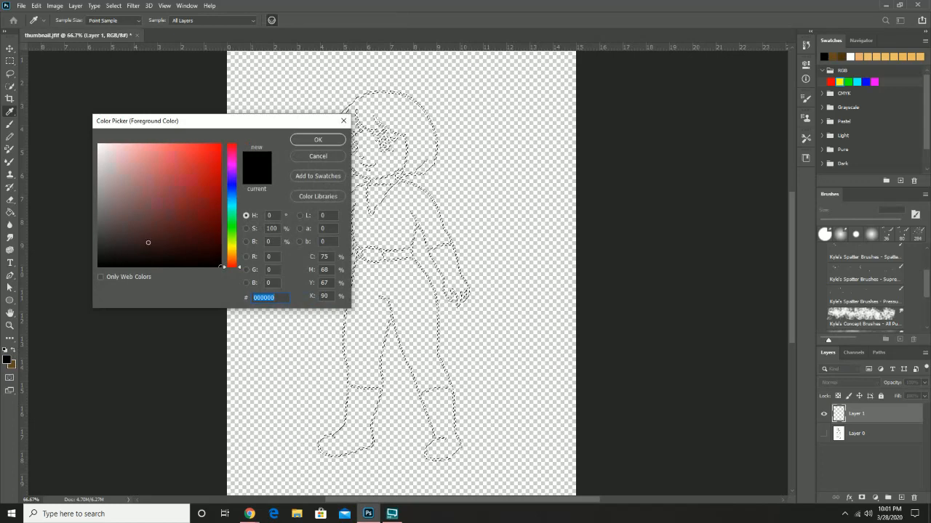
{"action": "left_click_drag", "start_coordinate": [153, 238], "coordinate": [81, 284]}
{"action": "left_click", "coordinate": [306, 139]}
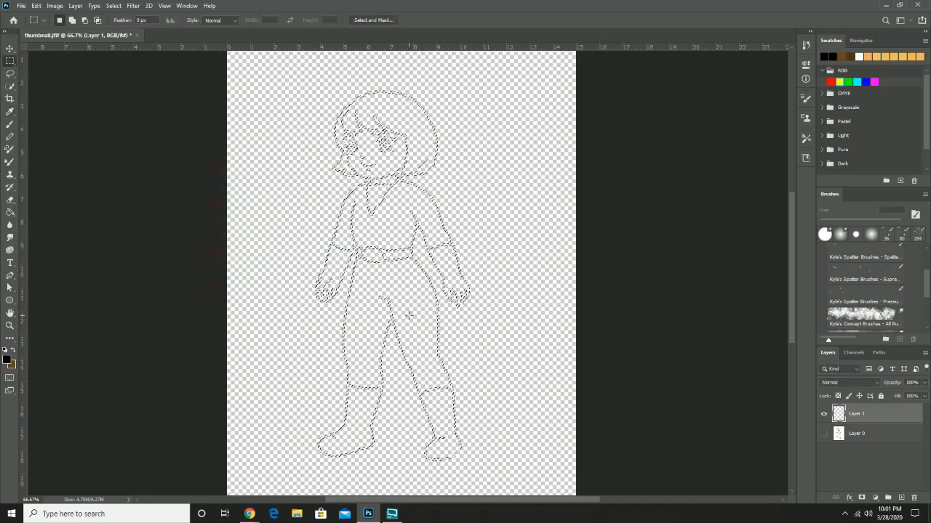
{"action": "left_click", "coordinate": [11, 214]}
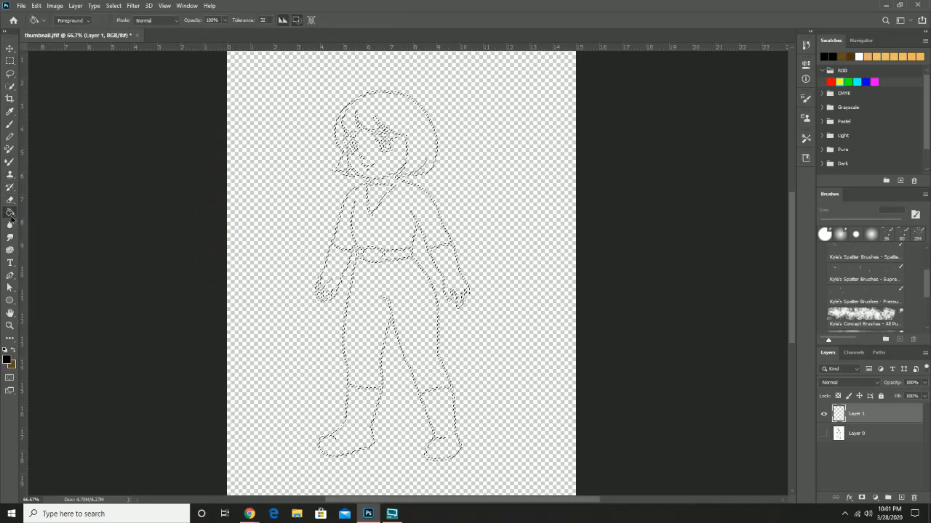
{"action": "left_click", "coordinate": [392, 317]}
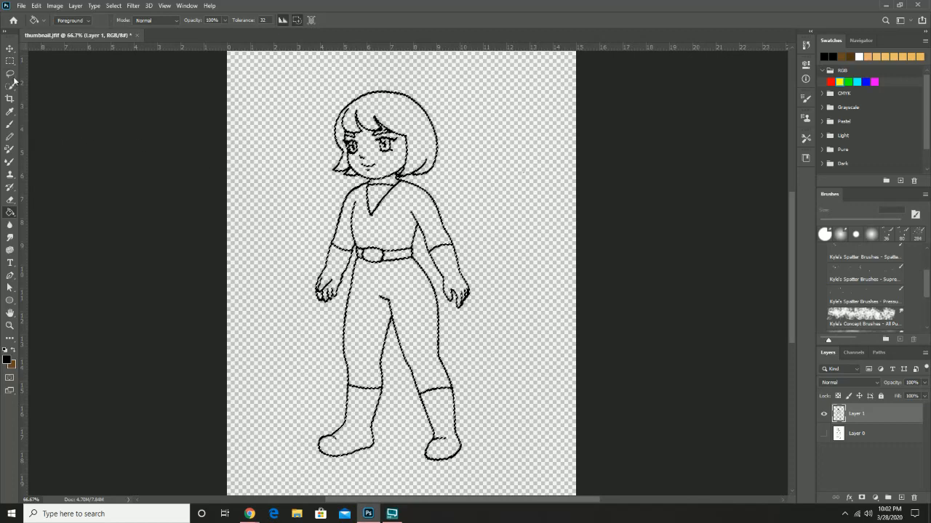
{"action": "key", "text": "m"}
{"action": "key", "text": "ctrl+d"}
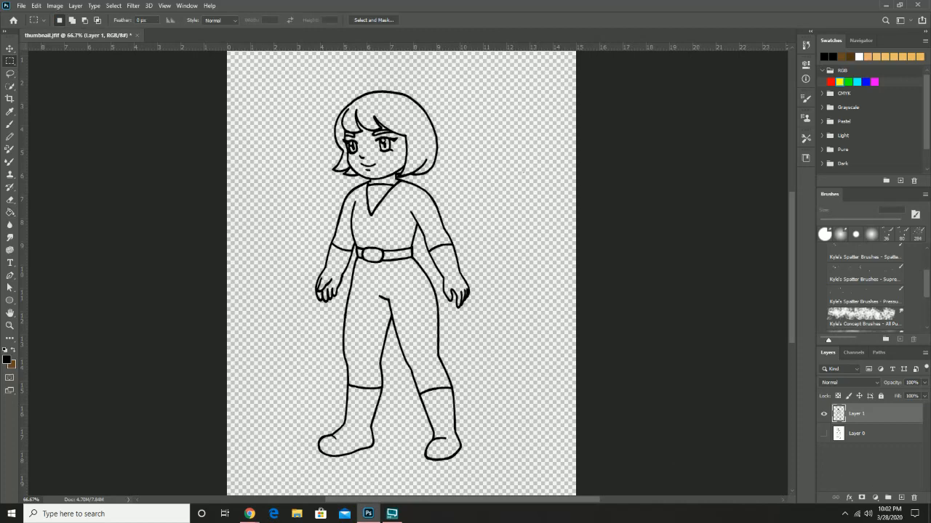
- Add a new layer directly beneath Layer 1 and fill it with white (#ffffff)
{"action": "left_click", "coordinate": [900, 498]}
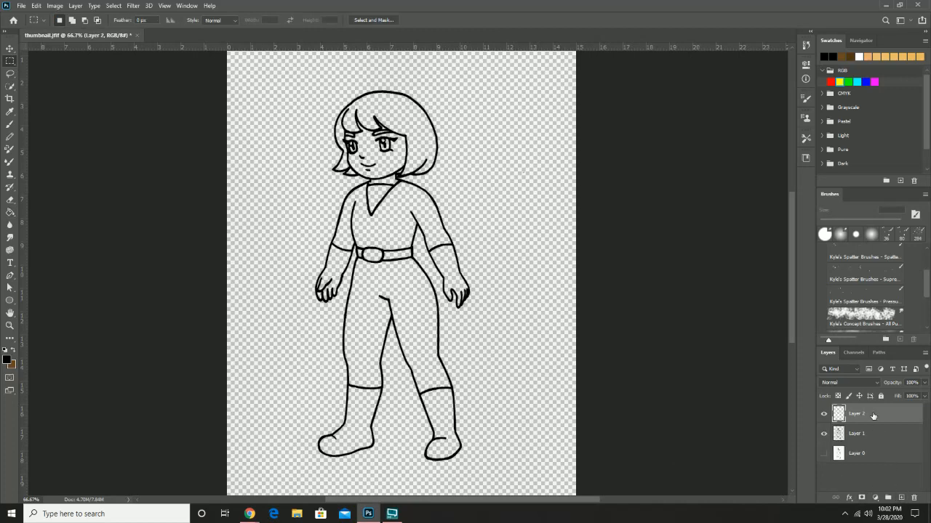
{"action": "left_click_drag", "start_coordinate": [870, 413], "coordinate": [873, 442]}
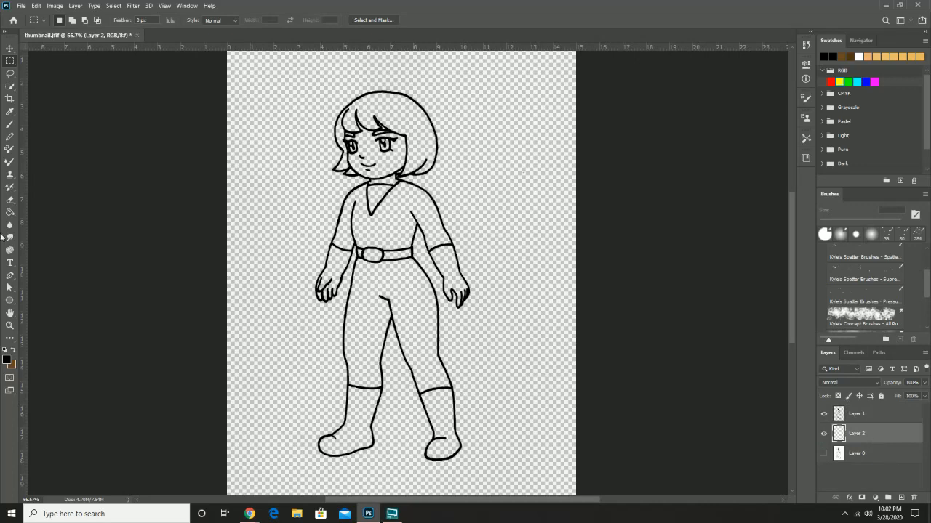
{"action": "left_click", "coordinate": [8, 360]}
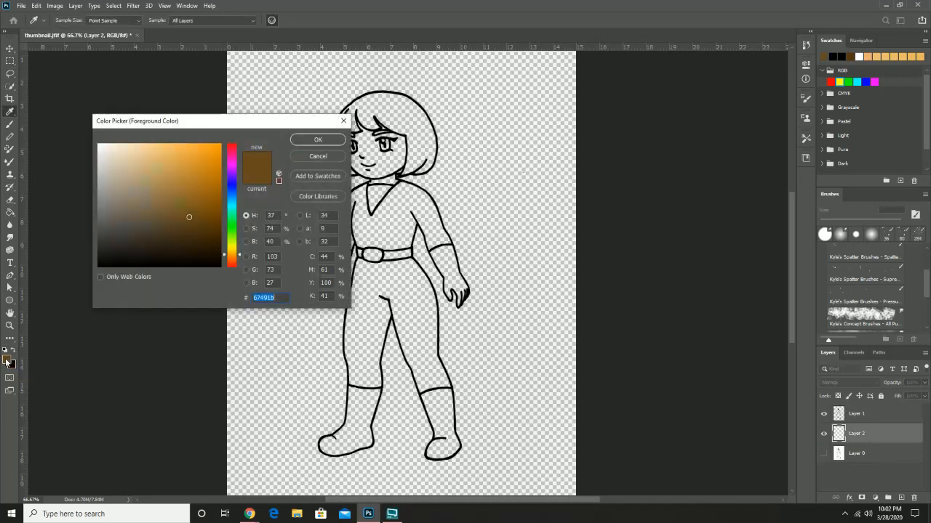
{"action": "left_click_drag", "start_coordinate": [131, 240], "coordinate": [77, 130]}
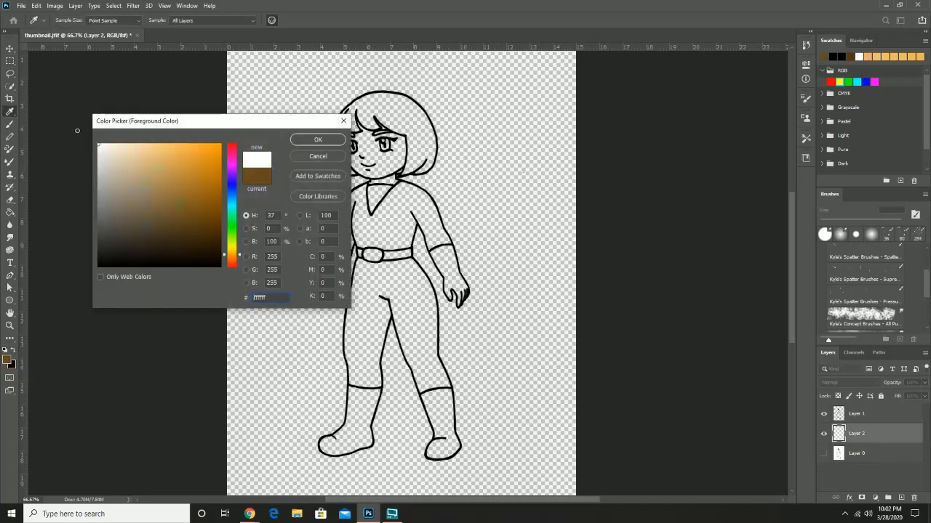
{"action": "left_click", "coordinate": [299, 142]}
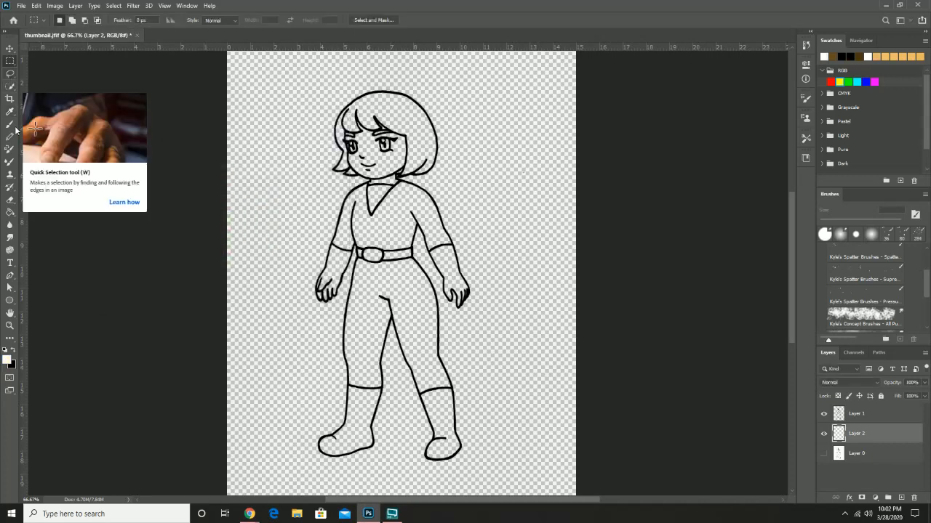
{"action": "left_click", "coordinate": [11, 213]}
{"action": "left_click", "coordinate": [269, 220]}
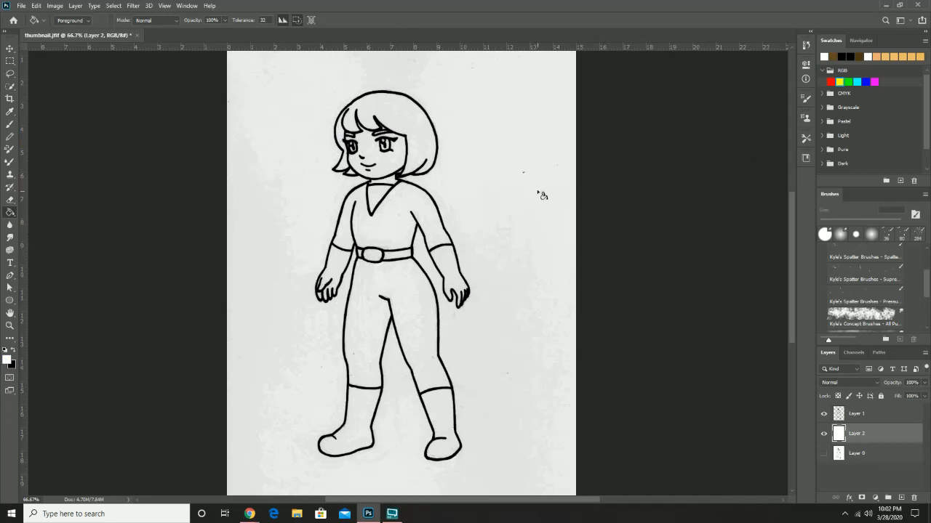
{"action": "scroll", "coordinate": [525, 185], "scroll_direction": "up", "scroll_amount": 1}
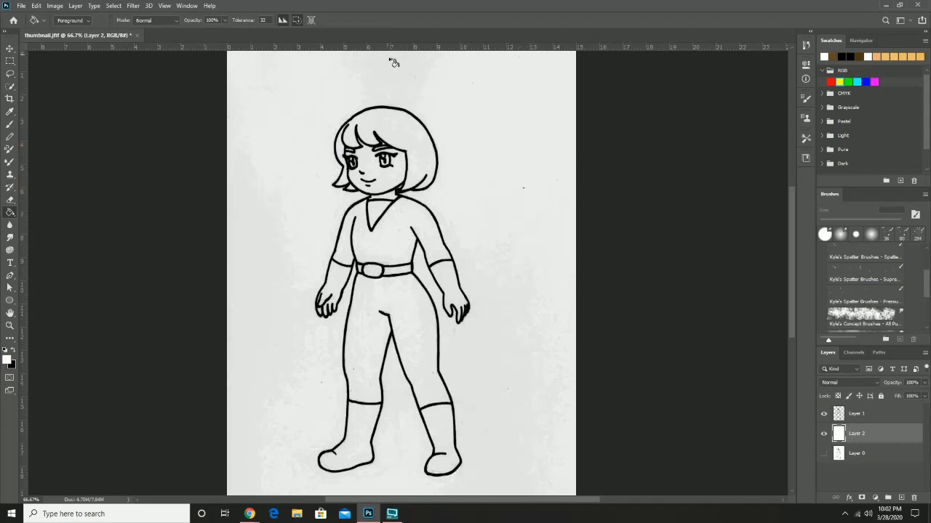
{"action": "key", "text": "z"}
{"action": "left_click", "coordinate": [479, 239]}
{"action": "key", "text": "space"}
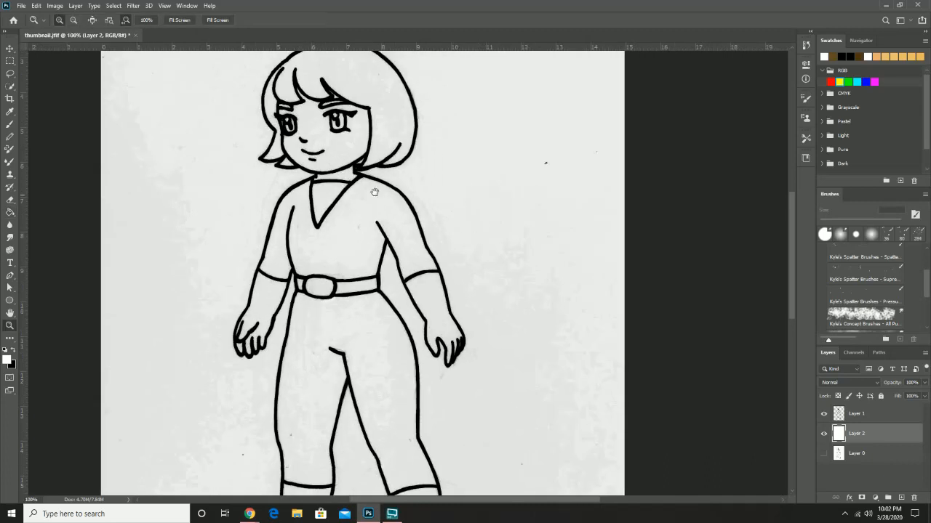
{"action": "mouse_move", "coordinate": [372, 193]}
{"action": "left_mouse_down"}
{"action": "mouse_move", "coordinate": [428, 221]}
{"action": "mouse_move", "coordinate": [459, 198]}
{"action": "left_mouse_up"}
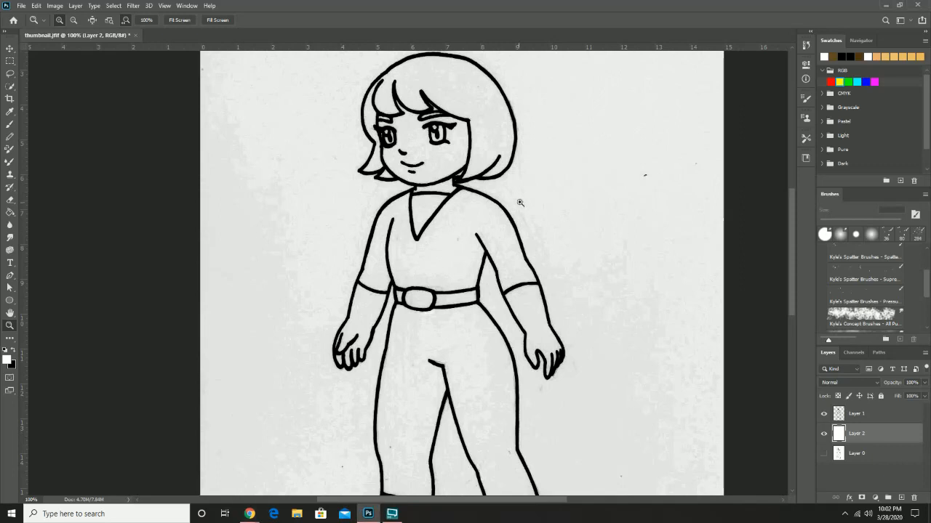
{"action": "left_click_drag", "start_coordinate": [530, 191], "coordinate": [485, 214]}
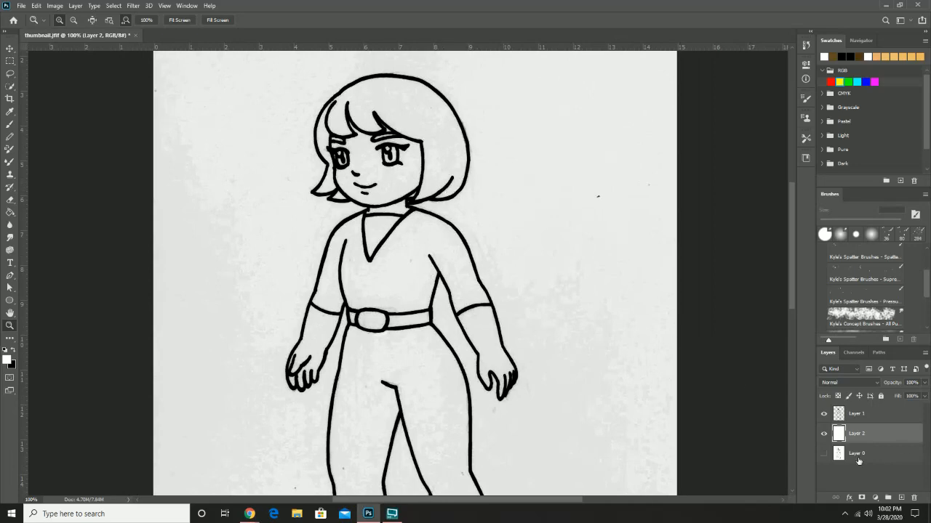
- Rename Layer 1 to ink, Layer 2 to background and Layer 0 to orignal
{"action": "double_click", "coordinate": [857, 414]}
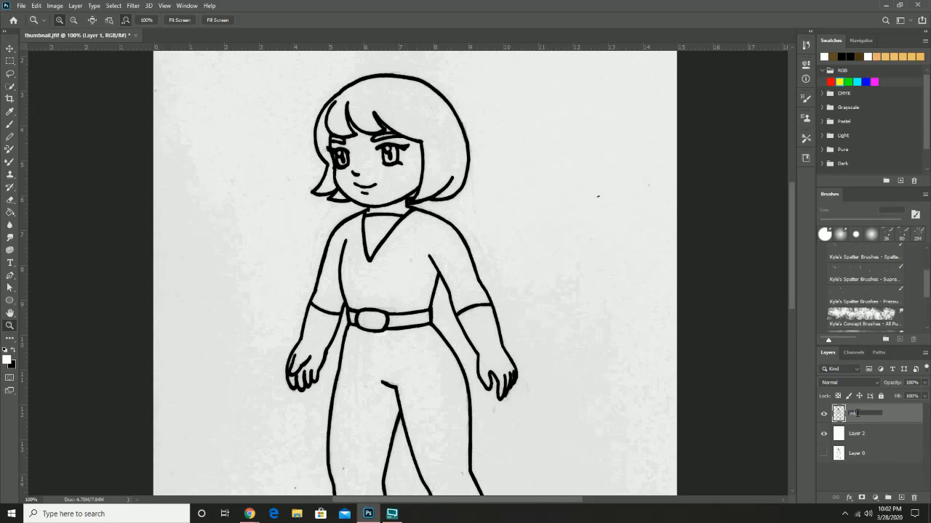
{"action": "double_click", "coordinate": [857, 433]}
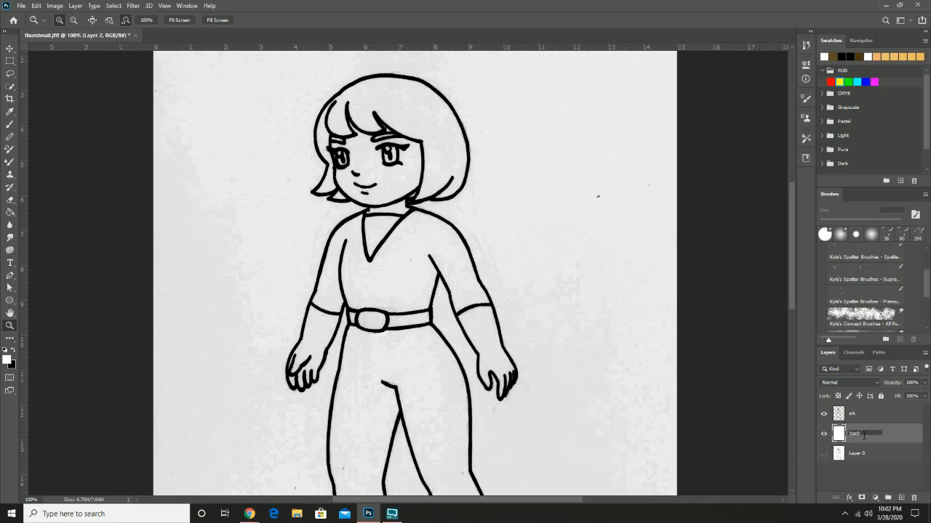
{"action": "type", "text": "background"}
{"action": "key", "text": "Return"}
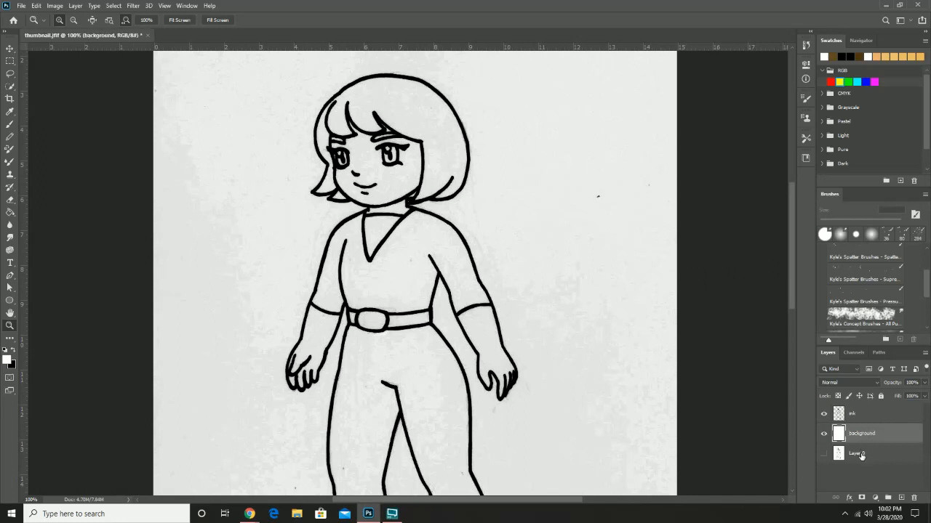
{"action": "double_click", "coordinate": [856, 453]}
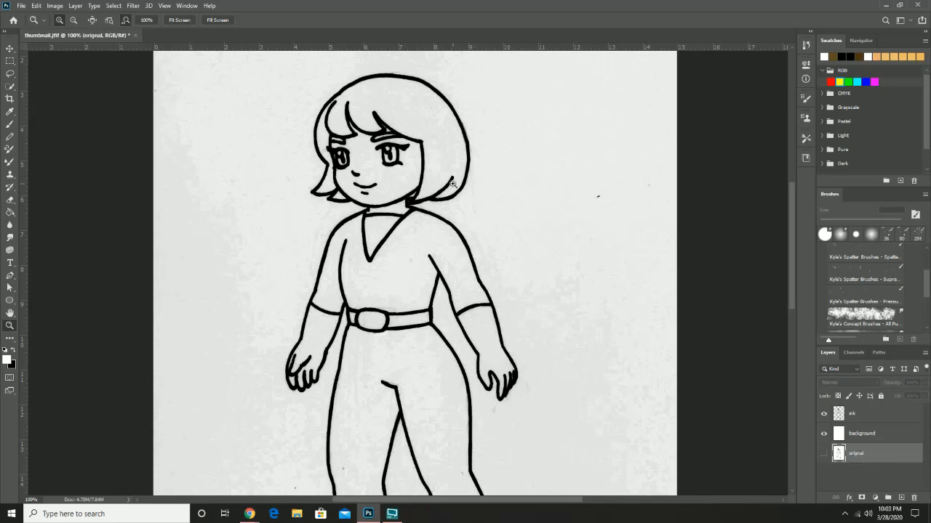
- Add a new empty layer between the background and ink layers
{"action": "left_click_drag", "start_coordinate": [466, 339], "coordinate": [474, 298]}
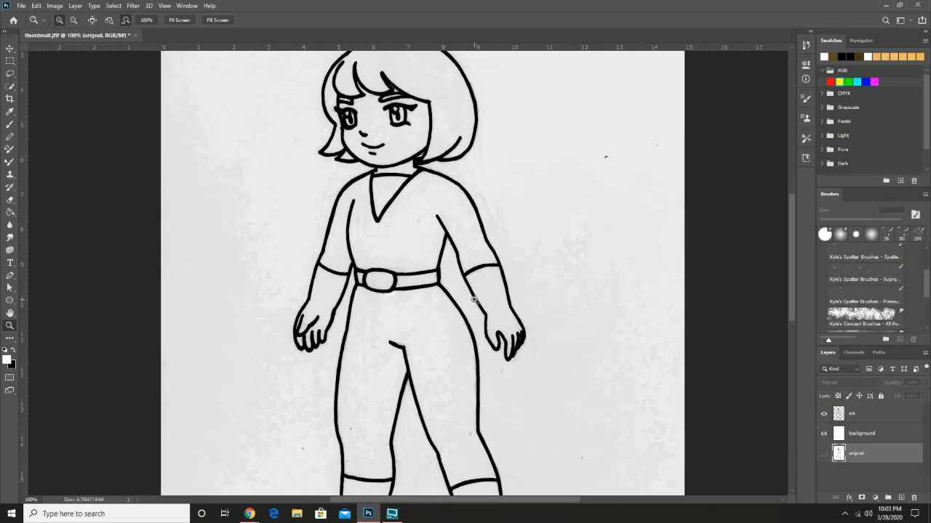
{"action": "left_click", "coordinate": [884, 437]}
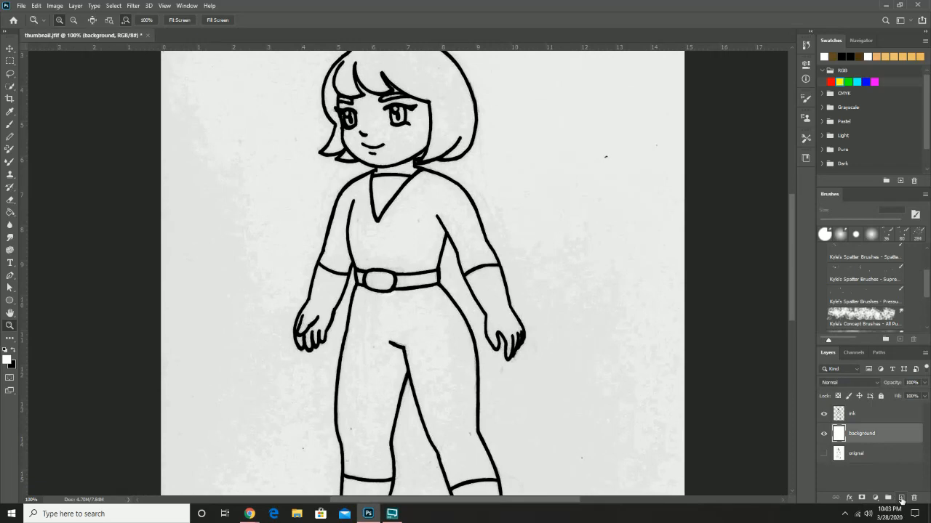
{"action": "left_click", "coordinate": [902, 498]}
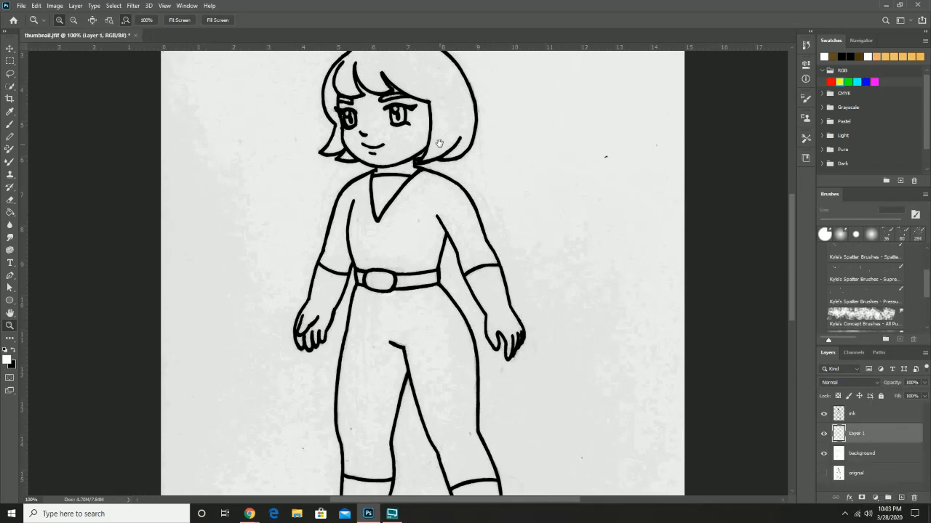
- Set the foreground colour to a brown of about #854a16 and activate the Brush tool
{"action": "mouse_move", "coordinate": [439, 144]}
{"action": "left_mouse_down"}
{"action": "mouse_move", "coordinate": [443, 339]}
{"action": "mouse_move", "coordinate": [441, 217]}
{"action": "left_mouse_up"}
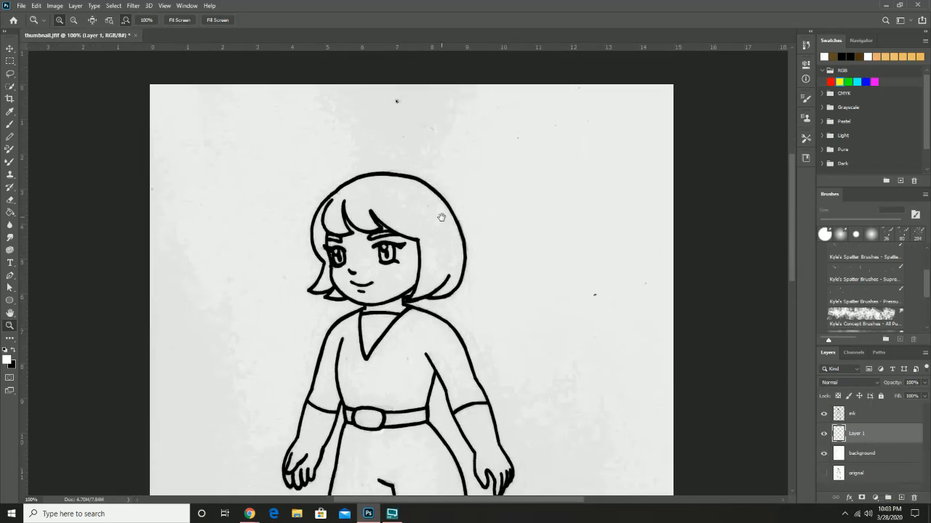
{"action": "left_click", "coordinate": [440, 245]}
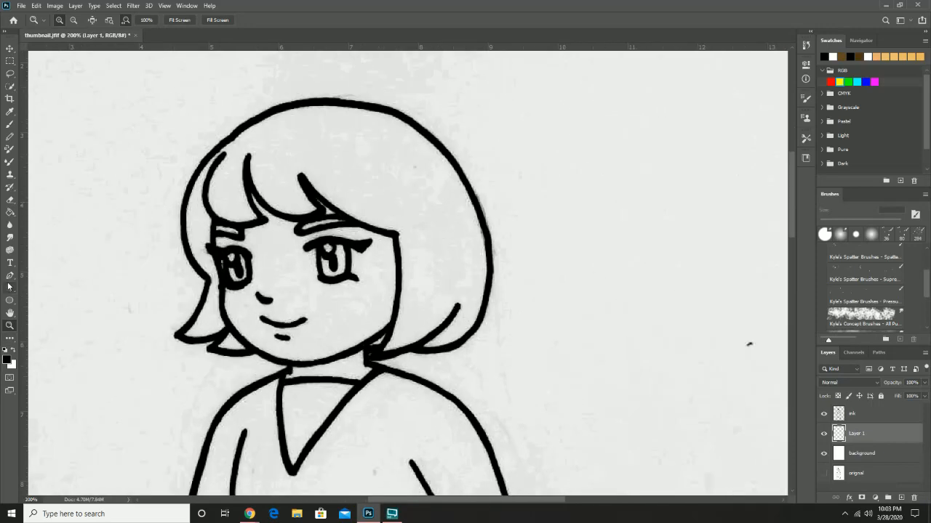
{"action": "left_click", "coordinate": [5, 364]}
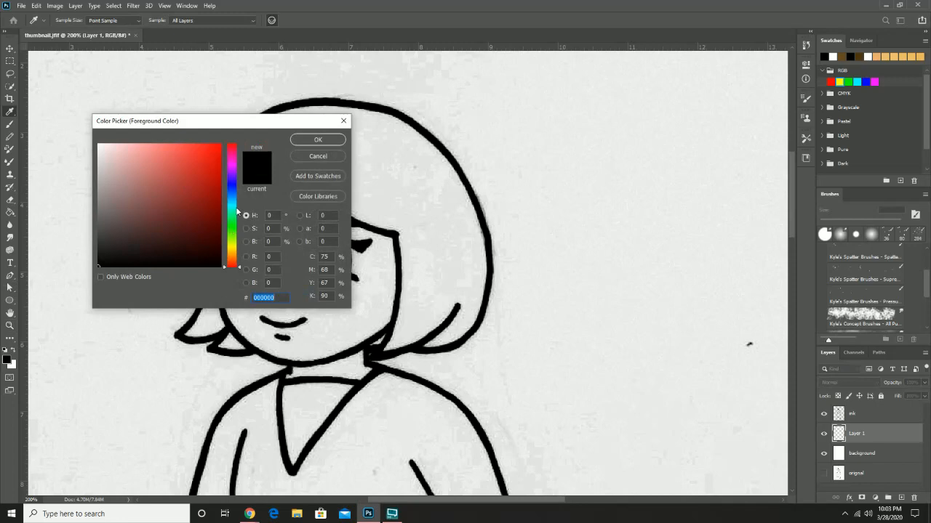
{"action": "left_click_drag", "start_coordinate": [237, 211], "coordinate": [238, 257]}
{"action": "left_click", "coordinate": [203, 215]}
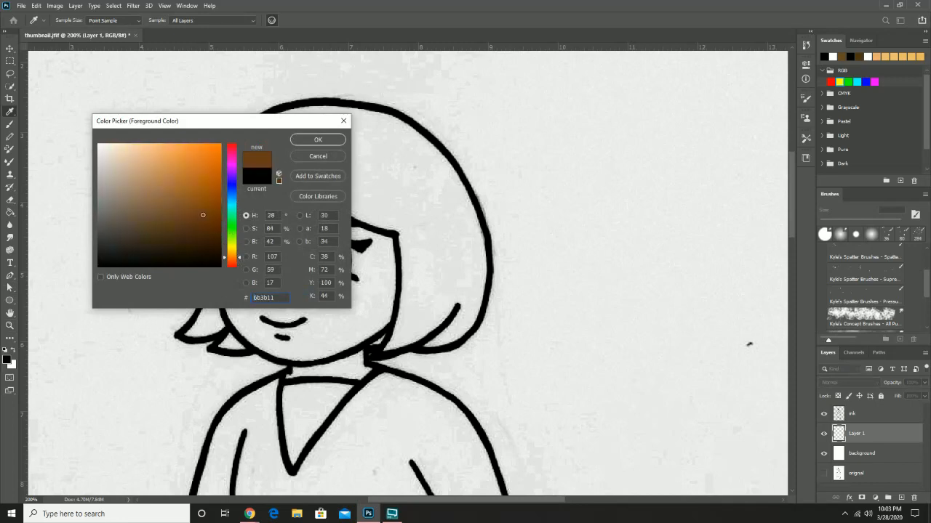
{"action": "left_click", "coordinate": [202, 224]}
{"action": "mouse_move", "coordinate": [205, 210]}
{"action": "left_mouse_down"}
{"action": "mouse_move", "coordinate": [198, 183]}
{"action": "mouse_move", "coordinate": [199, 199]}
{"action": "left_mouse_up"}
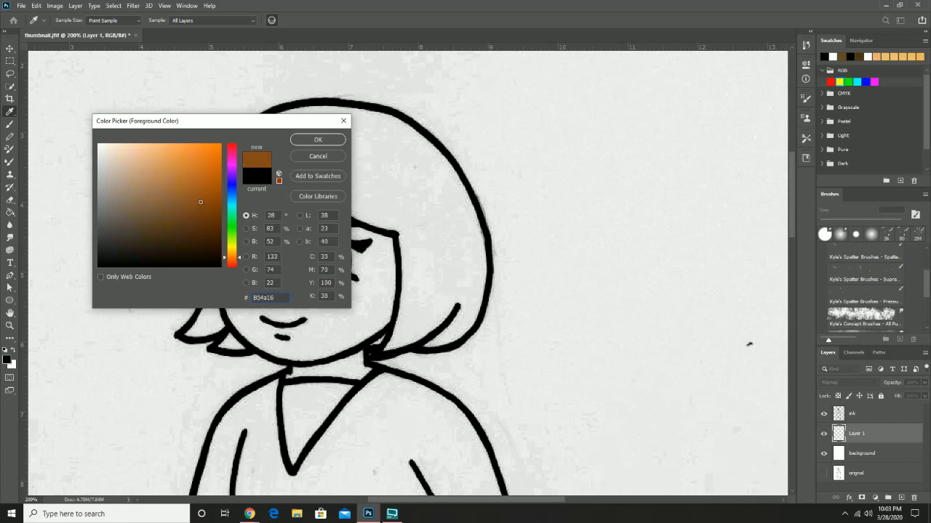
{"action": "left_click", "coordinate": [331, 140]}
{"action": "key", "text": "z"}
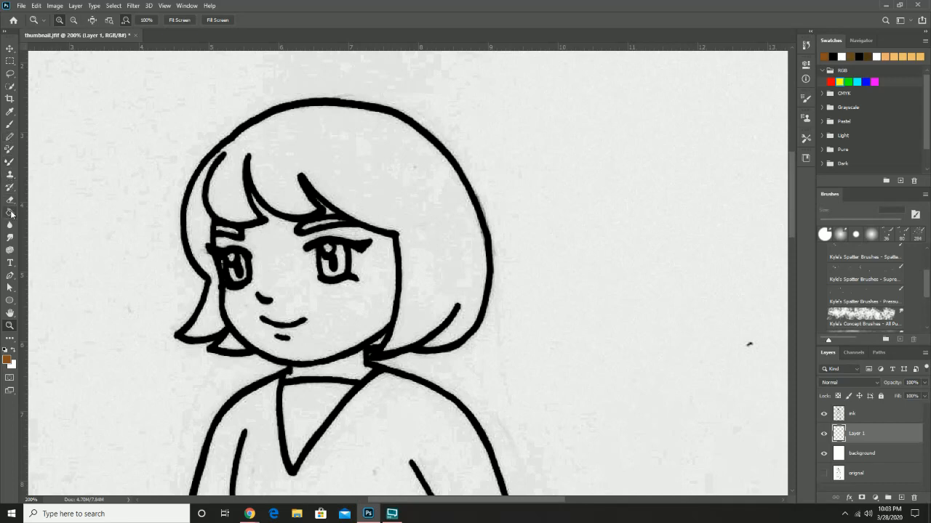
{"action": "left_click", "coordinate": [11, 124]}
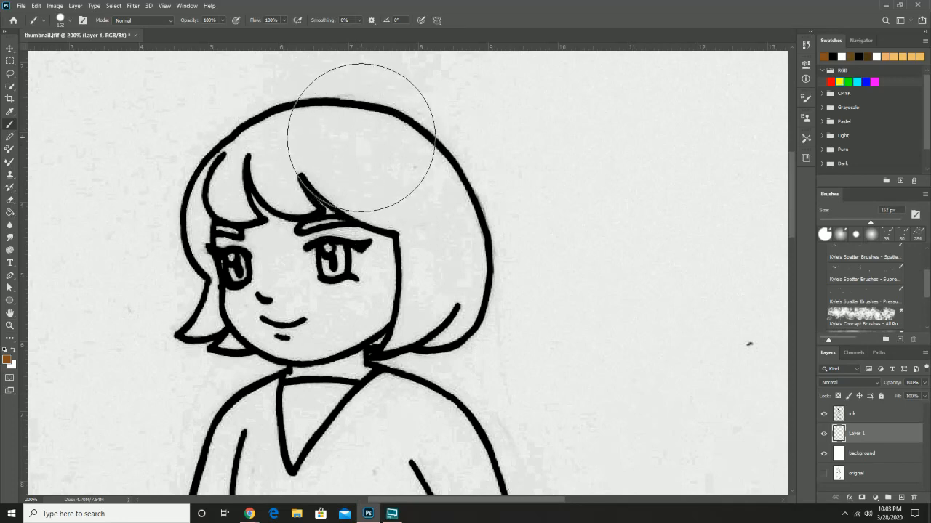
- Paint the girl's hair roughly in brown on Layer 1 with a 152 px brush, going over the outlines all around the head
{"action": "right_click", "coordinate": [358, 163]}
{"action": "left_click", "coordinate": [358, 128]}
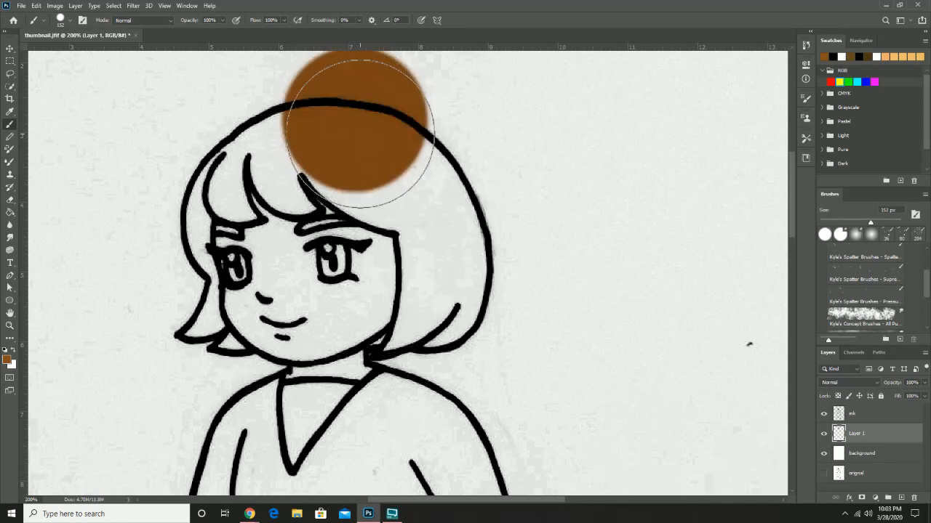
{"action": "mouse_move", "coordinate": [382, 150]}
{"action": "left_mouse_down"}
{"action": "mouse_move", "coordinate": [449, 190]}
{"action": "mouse_move", "coordinate": [489, 244]}
{"action": "mouse_move", "coordinate": [488, 288]}
{"action": "mouse_move", "coordinate": [471, 294]}
{"action": "mouse_move", "coordinate": [473, 245]}
{"action": "mouse_move", "coordinate": [473, 332]}
{"action": "mouse_move", "coordinate": [457, 363]}
{"action": "mouse_move", "coordinate": [461, 355]}
{"action": "mouse_move", "coordinate": [446, 351]}
{"action": "mouse_move", "coordinate": [455, 374]}
{"action": "mouse_move", "coordinate": [470, 317]}
{"action": "mouse_move", "coordinate": [469, 333]}
{"action": "left_mouse_up"}
{"action": "mouse_move", "coordinate": [363, 61]}
{"action": "left_mouse_down"}
{"action": "mouse_move", "coordinate": [166, 136]}
{"action": "mouse_move", "coordinate": [128, 200]}
{"action": "mouse_move", "coordinate": [133, 256]}
{"action": "mouse_move", "coordinate": [139, 211]}
{"action": "mouse_move", "coordinate": [131, 210]}
{"action": "mouse_move", "coordinate": [124, 255]}
{"action": "mouse_move", "coordinate": [142, 308]}
{"action": "mouse_move", "coordinate": [146, 266]}
{"action": "mouse_move", "coordinate": [138, 322]}
{"action": "mouse_move", "coordinate": [160, 355]}
{"action": "mouse_move", "coordinate": [146, 342]}
{"action": "mouse_move", "coordinate": [192, 394]}
{"action": "mouse_move", "coordinate": [155, 380]}
{"action": "mouse_move", "coordinate": [135, 384]}
{"action": "mouse_move", "coordinate": [104, 301]}
{"action": "mouse_move", "coordinate": [113, 309]}
{"action": "mouse_move", "coordinate": [156, 295]}
{"action": "left_mouse_up"}
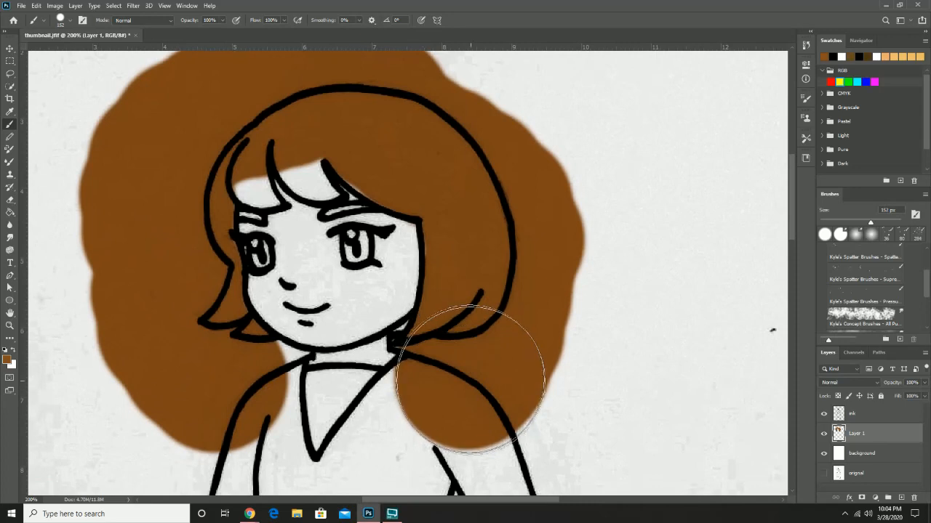
{"action": "left_click_drag", "start_coordinate": [459, 369], "coordinate": [456, 371]}
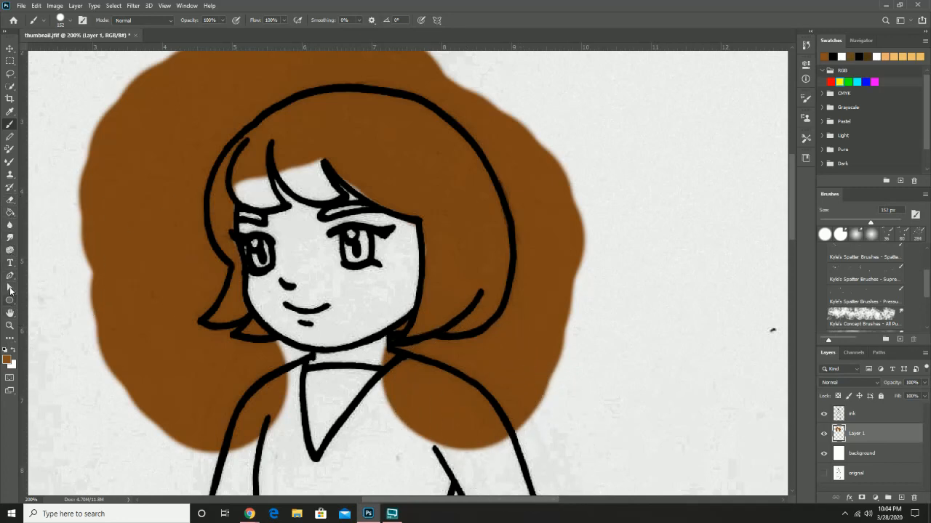
- Erase the brown overspill beside the hair's left edge, over the shoulders and below the right hair tips with the 155 px Eraser
{"action": "left_click", "coordinate": [10, 200]}
{"action": "mouse_move", "coordinate": [94, 208]}
{"action": "left_mouse_down"}
{"action": "mouse_move", "coordinate": [117, 192]}
{"action": "mouse_move", "coordinate": [123, 171]}
{"action": "mouse_move", "coordinate": [135, 229]}
{"action": "mouse_move", "coordinate": [129, 272]}
{"action": "mouse_move", "coordinate": [146, 281]}
{"action": "mouse_move", "coordinate": [134, 328]}
{"action": "mouse_move", "coordinate": [116, 333]}
{"action": "mouse_move", "coordinate": [140, 358]}
{"action": "mouse_move", "coordinate": [150, 400]}
{"action": "mouse_move", "coordinate": [188, 422]}
{"action": "mouse_move", "coordinate": [230, 423]}
{"action": "mouse_move", "coordinate": [234, 413]}
{"action": "mouse_move", "coordinate": [271, 418]}
{"action": "left_mouse_up"}
{"action": "mouse_move", "coordinate": [331, 464]}
{"action": "left_mouse_down"}
{"action": "mouse_move", "coordinate": [406, 413]}
{"action": "mouse_move", "coordinate": [449, 453]}
{"action": "mouse_move", "coordinate": [466, 423]}
{"action": "mouse_move", "coordinate": [462, 406]}
{"action": "mouse_move", "coordinate": [532, 411]}
{"action": "mouse_move", "coordinate": [446, 413]}
{"action": "mouse_move", "coordinate": [544, 406]}
{"action": "mouse_move", "coordinate": [542, 393]}
{"action": "mouse_move", "coordinate": [521, 396]}
{"action": "mouse_move", "coordinate": [576, 362]}
{"action": "mouse_move", "coordinate": [475, 410]}
{"action": "left_mouse_up"}
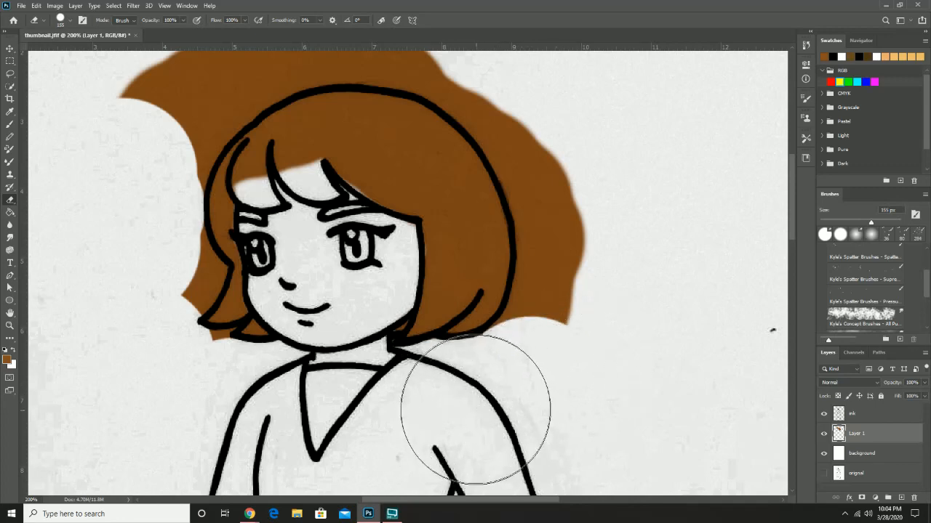
{"action": "mouse_move", "coordinate": [583, 326]}
{"action": "left_mouse_down"}
{"action": "mouse_move", "coordinate": [576, 351]}
{"action": "mouse_move", "coordinate": [554, 365]}
{"action": "left_mouse_up"}
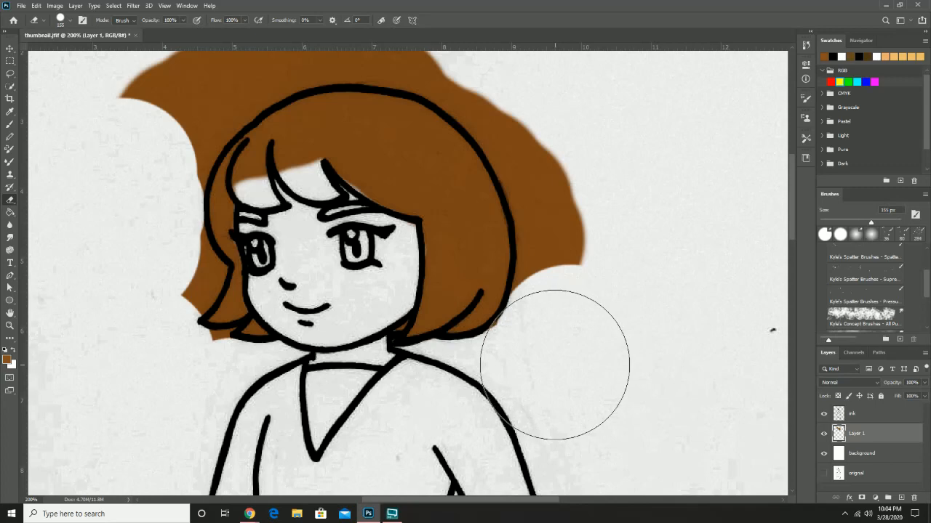
- Erase the large areas of brown outside the hair outline along the right side, the top and the upper left of the head
{"action": "left_click", "coordinate": [586, 275]}
{"action": "mouse_move", "coordinate": [568, 186]}
{"action": "left_mouse_down"}
{"action": "mouse_move", "coordinate": [615, 293]}
{"action": "mouse_move", "coordinate": [648, 336]}
{"action": "left_mouse_up"}
{"action": "left_click", "coordinate": [648, 335]}
{"action": "key", "text": "ctrl+z"}
{"action": "key", "text": "ctrl+z"}
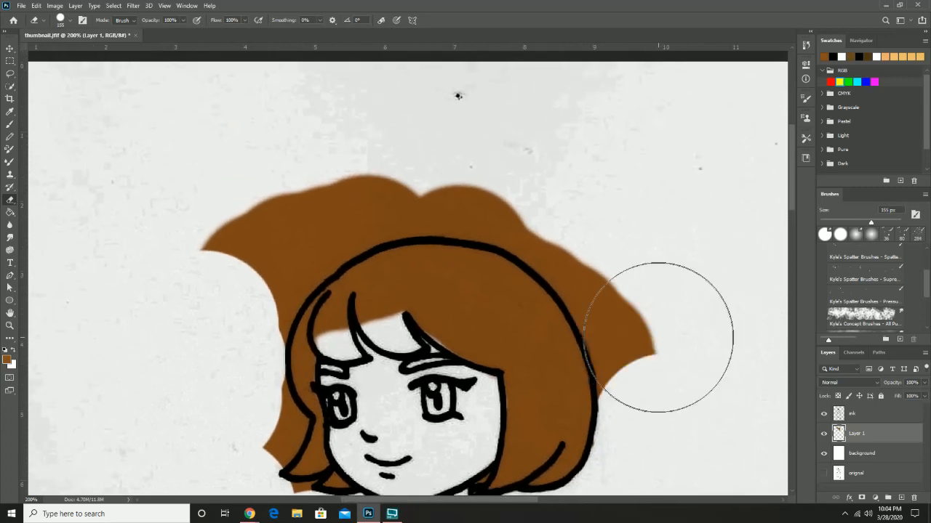
{"action": "left_click", "coordinate": [658, 351]}
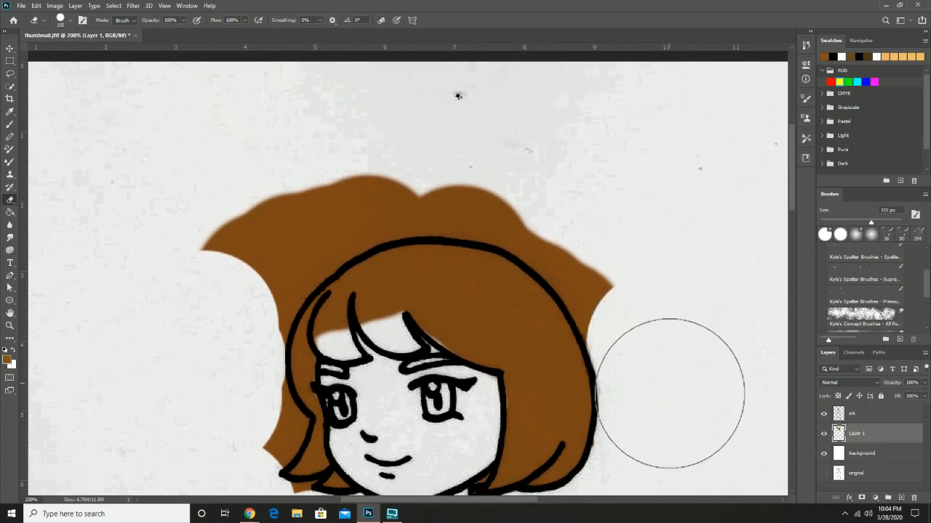
{"action": "mouse_move", "coordinate": [675, 385]}
{"action": "left_mouse_down"}
{"action": "mouse_move", "coordinate": [629, 260]}
{"action": "mouse_move", "coordinate": [566, 192]}
{"action": "mouse_move", "coordinate": [492, 160]}
{"action": "mouse_move", "coordinate": [346, 157]}
{"action": "mouse_move", "coordinate": [217, 235]}
{"action": "mouse_move", "coordinate": [325, 195]}
{"action": "mouse_move", "coordinate": [336, 181]}
{"action": "mouse_move", "coordinate": [242, 246]}
{"action": "mouse_move", "coordinate": [214, 292]}
{"action": "left_mouse_up"}
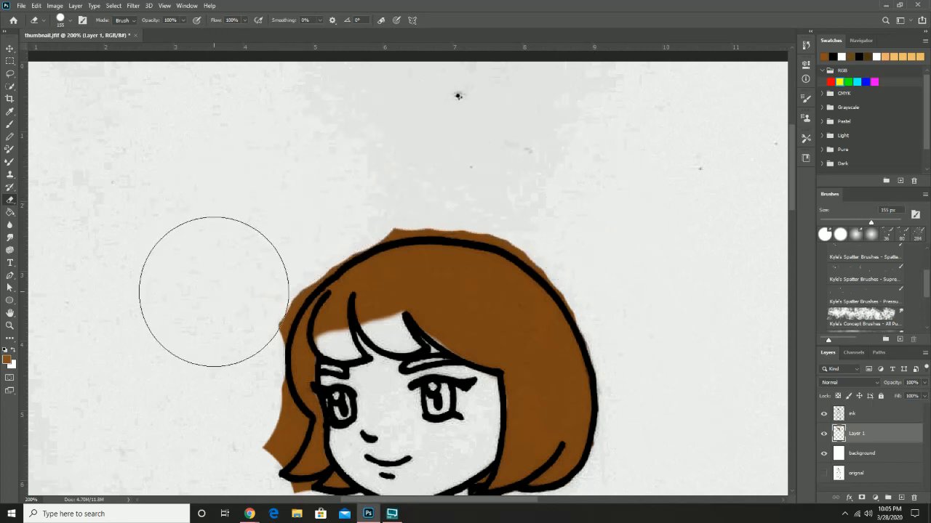
- Set the eraser hardness to 90% and remove the remaining brown fringe outside the crown and left side of the hair
{"action": "left_click", "coordinate": [61, 21]}
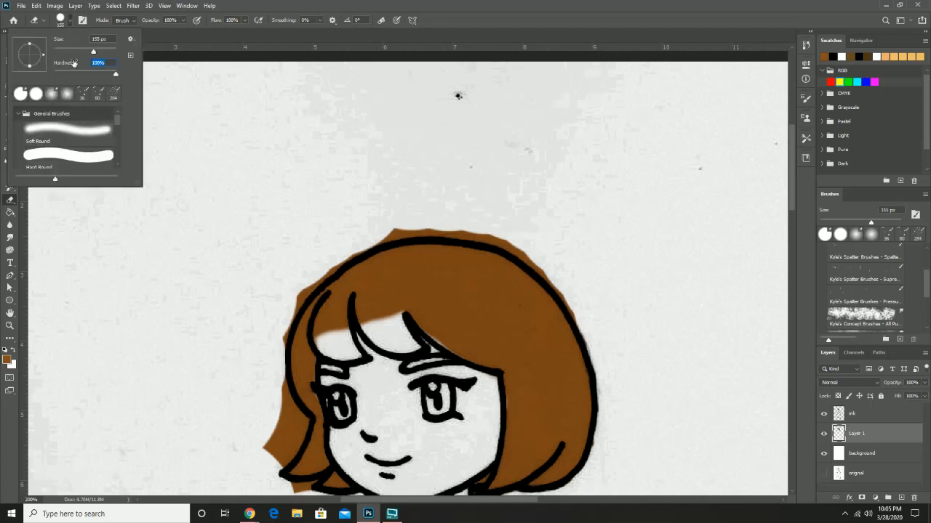
{"action": "type", "text": "80"}
{"action": "key", "text": "Return"}
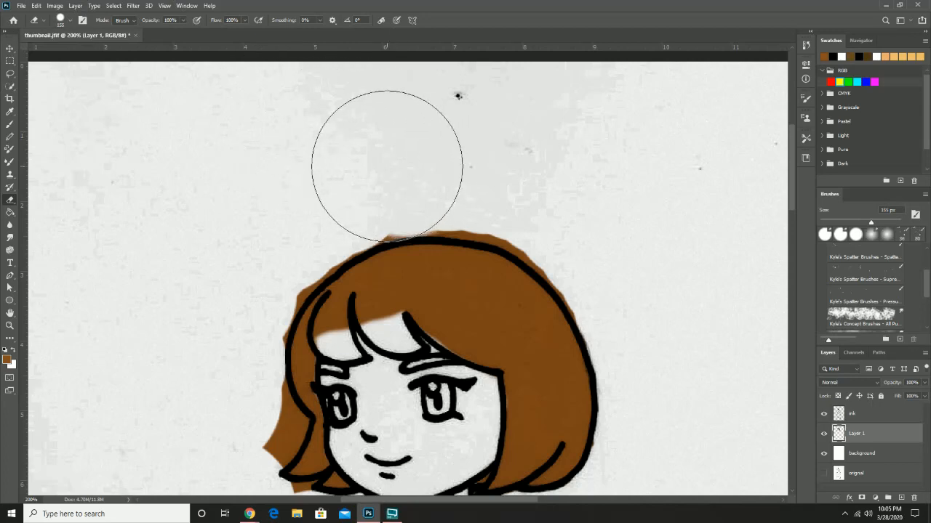
{"action": "mouse_move", "coordinate": [377, 169]}
{"action": "left_mouse_down"}
{"action": "mouse_move", "coordinate": [469, 168]}
{"action": "mouse_move", "coordinate": [545, 189]}
{"action": "mouse_move", "coordinate": [600, 222]}
{"action": "mouse_move", "coordinate": [643, 278]}
{"action": "mouse_move", "coordinate": [657, 326]}
{"action": "left_mouse_up"}
{"action": "left_click_drag", "start_coordinate": [415, 320], "coordinate": [550, 258]}
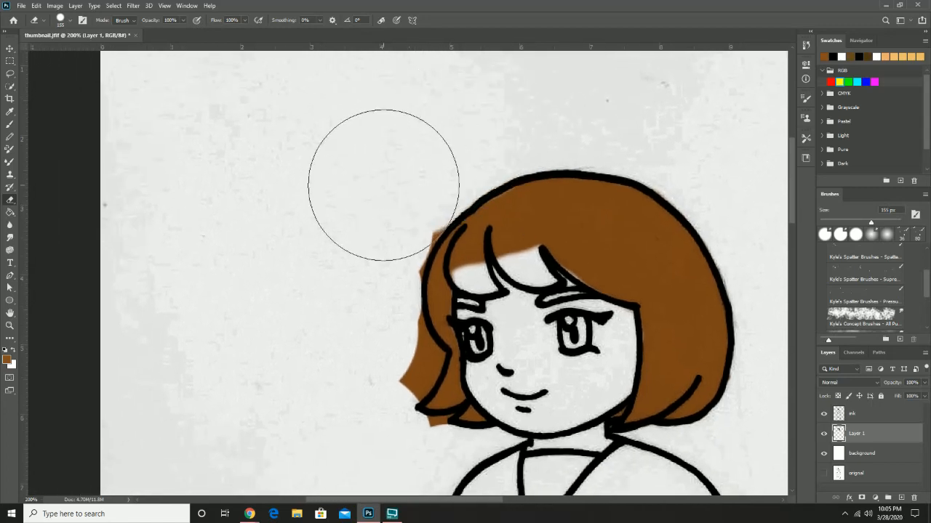
{"action": "mouse_move", "coordinate": [374, 191]}
{"action": "left_mouse_down"}
{"action": "mouse_move", "coordinate": [341, 301]}
{"action": "mouse_move", "coordinate": [341, 326]}
{"action": "mouse_move", "coordinate": [359, 349]}
{"action": "mouse_move", "coordinate": [354, 342]}
{"action": "left_mouse_up"}
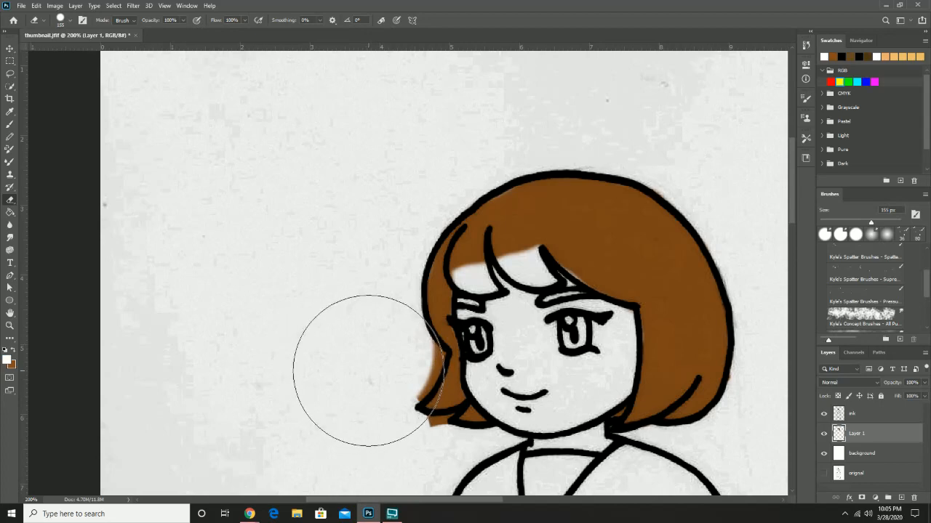
- Reduce the eraser to 26 px and clean away the brown outside the left hair tips, close to the ink lines
{"action": "key", "text": "z"}
{"action": "left_click", "coordinate": [384, 370]}
{"action": "left_click", "coordinate": [426, 360]}
{"action": "mouse_move", "coordinate": [430, 359]}
{"action": "left_mouse_down"}
{"action": "mouse_move", "coordinate": [394, 285]}
{"action": "mouse_move", "coordinate": [358, 254]}
{"action": "left_mouse_up"}
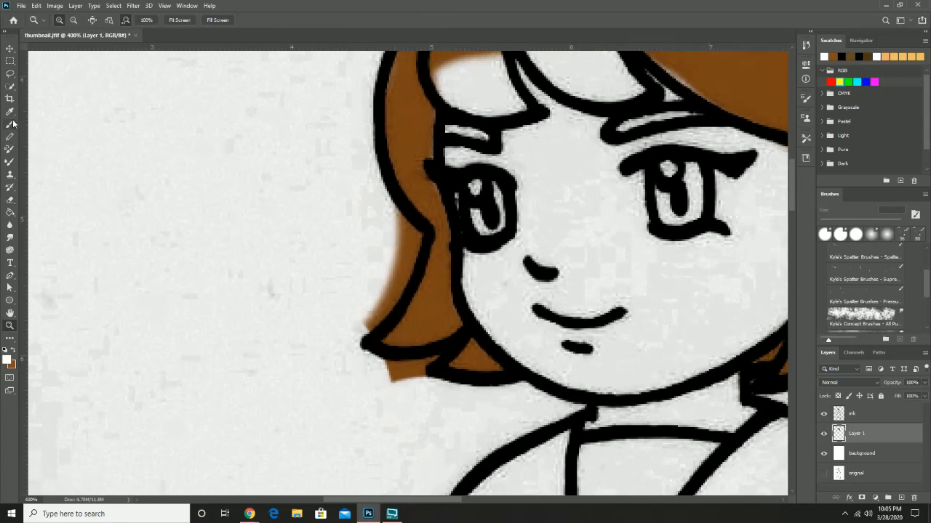
{"action": "left_click", "coordinate": [9, 201]}
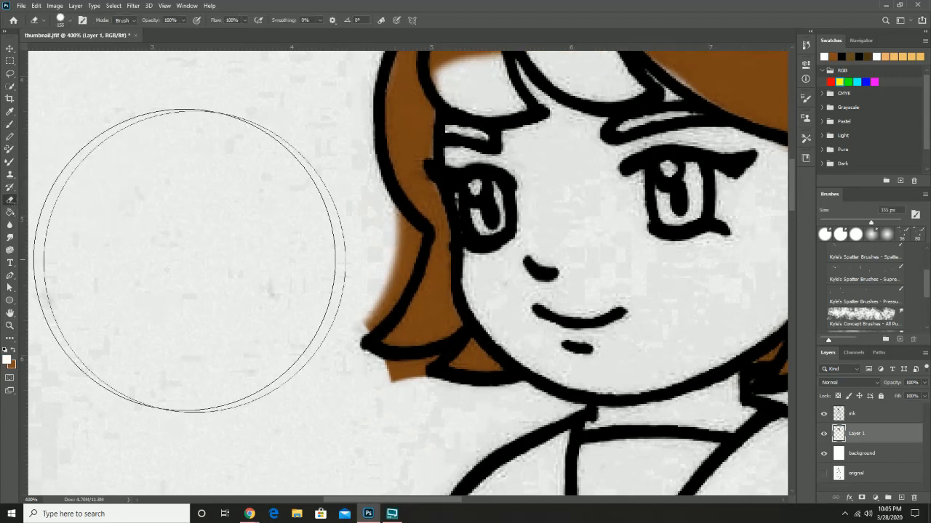
{"action": "right_click", "coordinate": [252, 227]}
{"action": "left_click_drag", "start_coordinate": [339, 251], "coordinate": [320, 251]}
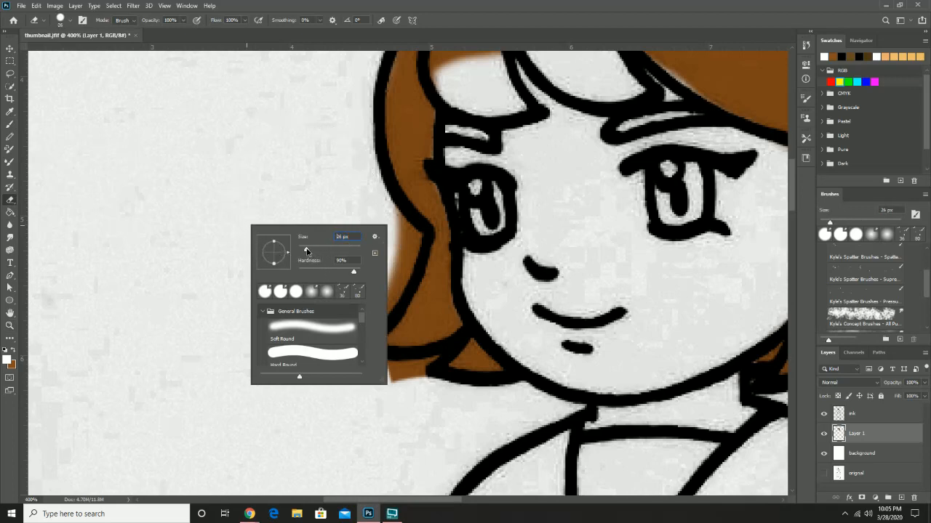
{"action": "left_click", "coordinate": [304, 201]}
{"action": "mouse_move", "coordinate": [375, 226]}
{"action": "left_mouse_down"}
{"action": "mouse_move", "coordinate": [388, 233]}
{"action": "mouse_move", "coordinate": [391, 265]}
{"action": "mouse_move", "coordinate": [388, 243]}
{"action": "mouse_move", "coordinate": [349, 318]}
{"action": "mouse_move", "coordinate": [380, 276]}
{"action": "left_mouse_up"}
{"action": "left_click_drag", "start_coordinate": [300, 373], "coordinate": [246, 327]}
{"action": "mouse_move", "coordinate": [344, 339]}
{"action": "left_mouse_down"}
{"action": "mouse_move", "coordinate": [371, 331]}
{"action": "mouse_move", "coordinate": [333, 333]}
{"action": "mouse_move", "coordinate": [381, 335]}
{"action": "left_mouse_up"}
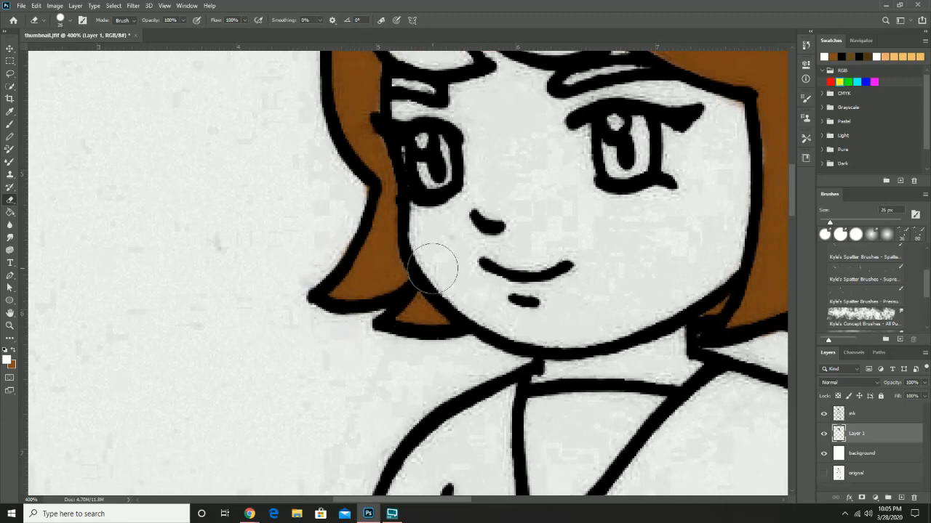
- Fill the unpainted parts of the fringe with brown on Layer 1 using a 21 px brush
{"action": "left_click_drag", "start_coordinate": [633, 309], "coordinate": [540, 444]}
{"action": "left_click_drag", "start_coordinate": [480, 203], "coordinate": [504, 273]}
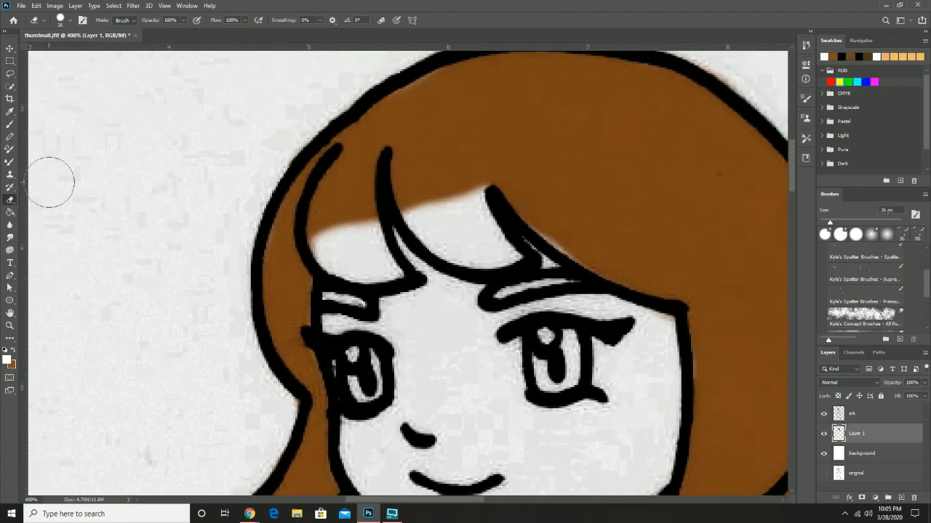
{"action": "left_click", "coordinate": [11, 124]}
{"action": "right_click", "coordinate": [469, 157]}
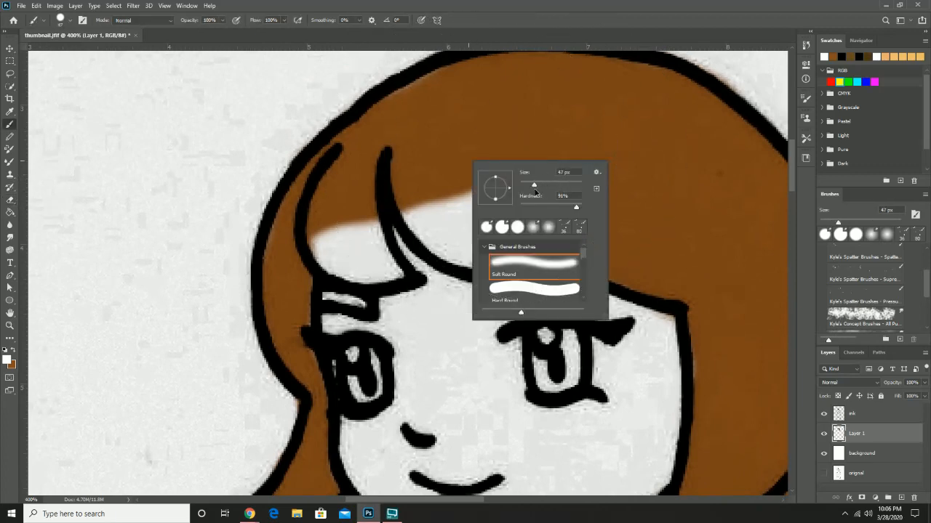
{"action": "left_click", "coordinate": [430, 143]}
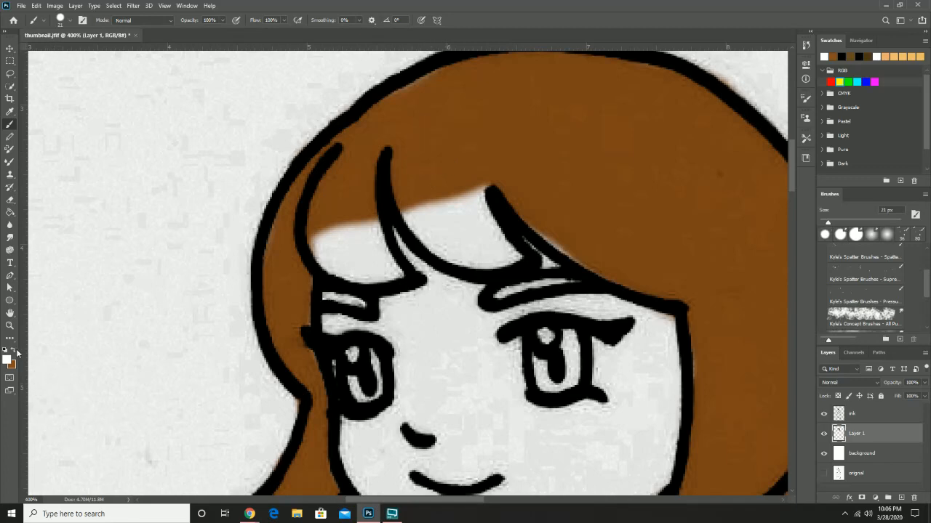
{"action": "mouse_move", "coordinate": [369, 208]}
{"action": "left_mouse_down"}
{"action": "mouse_move", "coordinate": [397, 279]}
{"action": "mouse_move", "coordinate": [357, 268]}
{"action": "mouse_move", "coordinate": [320, 225]}
{"action": "mouse_move", "coordinate": [326, 256]}
{"action": "mouse_move", "coordinate": [284, 236]}
{"action": "left_mouse_up"}
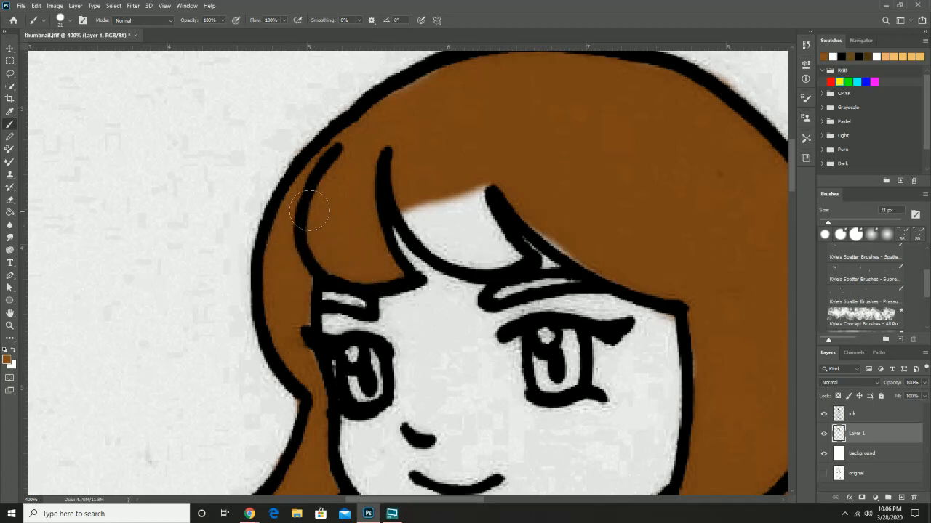
{"action": "mouse_move", "coordinate": [418, 195]}
{"action": "left_mouse_down"}
{"action": "mouse_move", "coordinate": [449, 248]}
{"action": "mouse_move", "coordinate": [506, 261]}
{"action": "mouse_move", "coordinate": [465, 199]}
{"action": "mouse_move", "coordinate": [456, 222]}
{"action": "mouse_move", "coordinate": [474, 185]}
{"action": "mouse_move", "coordinate": [506, 175]}
{"action": "left_mouse_up"}
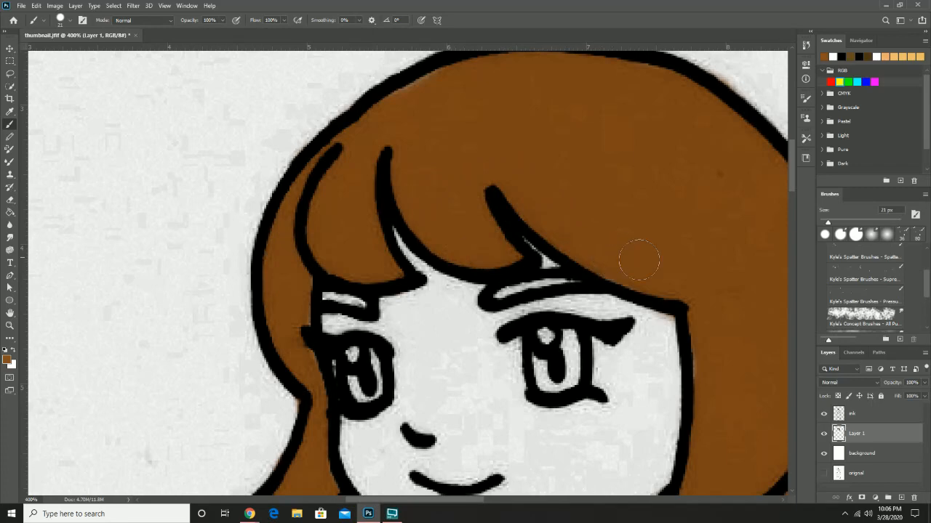
- Paint both irises brown, leaving the highlights uncoloured, and erase the spill beside the left eye
{"action": "left_click_drag", "start_coordinate": [638, 278], "coordinate": [584, 182]}
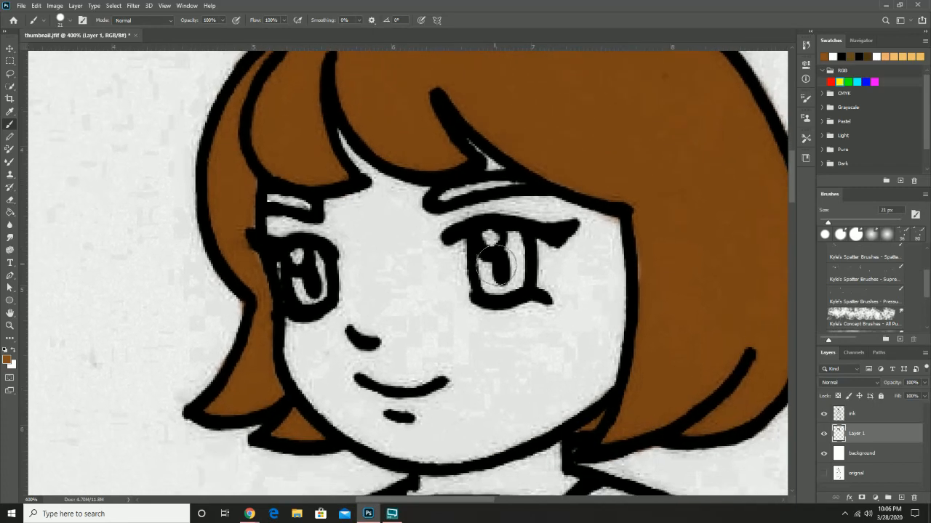
{"action": "mouse_move", "coordinate": [496, 266]}
{"action": "left_mouse_down"}
{"action": "mouse_move", "coordinate": [494, 241]}
{"action": "mouse_move", "coordinate": [498, 273]}
{"action": "mouse_move", "coordinate": [496, 262]}
{"action": "mouse_move", "coordinate": [490, 271]}
{"action": "mouse_move", "coordinate": [495, 282]}
{"action": "mouse_move", "coordinate": [511, 277]}
{"action": "mouse_move", "coordinate": [514, 253]}
{"action": "mouse_move", "coordinate": [477, 298]}
{"action": "left_mouse_up"}
{"action": "key", "text": "ctrl+z"}
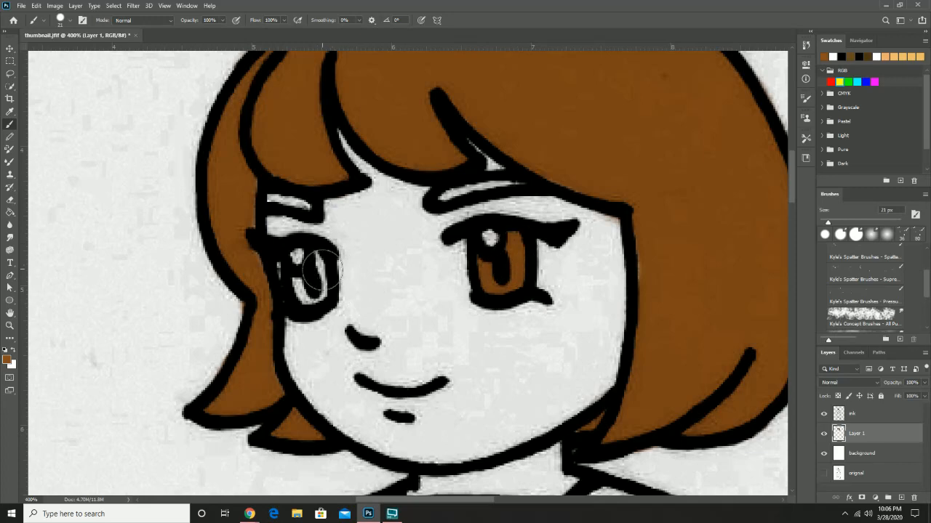
{"action": "mouse_move", "coordinate": [328, 282]}
{"action": "left_mouse_down"}
{"action": "mouse_move", "coordinate": [319, 273]}
{"action": "mouse_move", "coordinate": [295, 287]}
{"action": "left_mouse_up"}
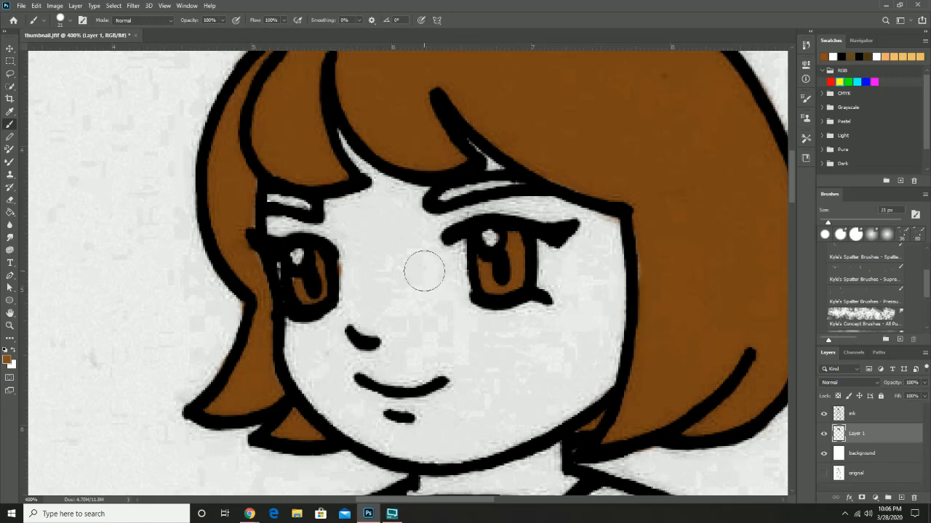
{"action": "left_click", "coordinate": [10, 198]}
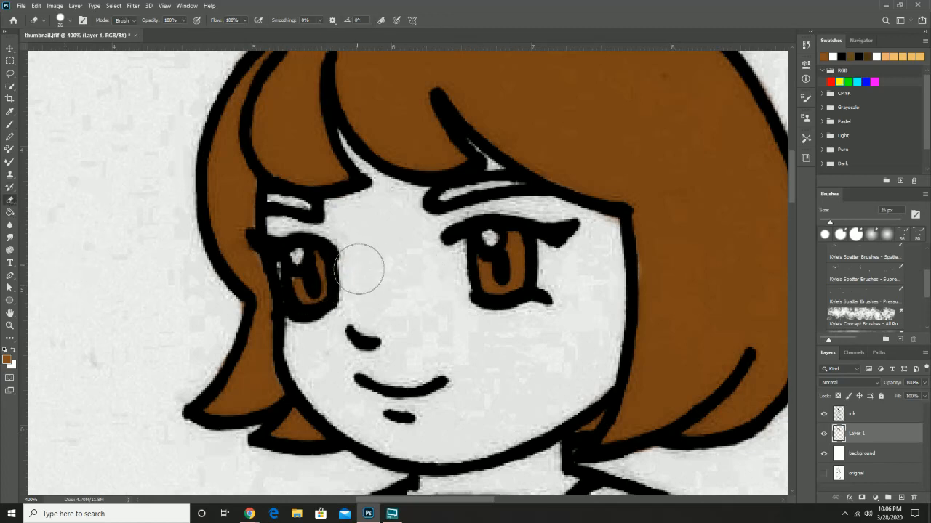
{"action": "left_click_drag", "start_coordinate": [385, 225], "coordinate": [391, 239]}
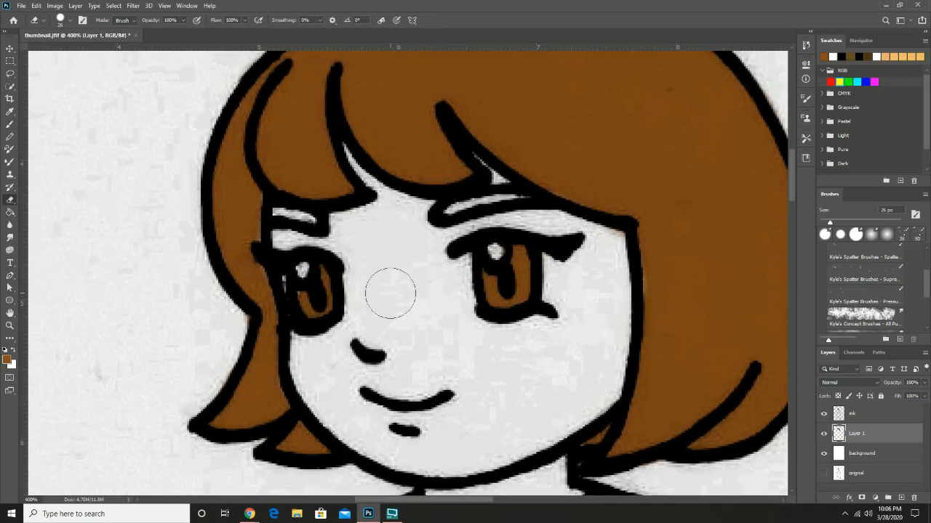
- Fill both eyebrows with brown and erase the spill beneath the right eyebrow with a 7 px eraser
{"action": "left_click", "coordinate": [9, 127]}
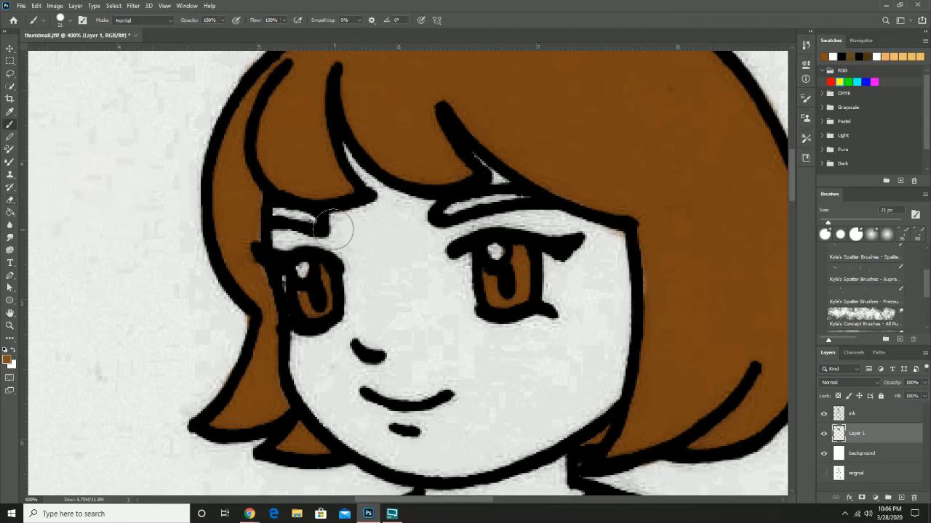
{"action": "mouse_move", "coordinate": [305, 215]}
{"action": "left_mouse_down"}
{"action": "mouse_move", "coordinate": [283, 201]}
{"action": "mouse_move", "coordinate": [271, 209]}
{"action": "left_mouse_up"}
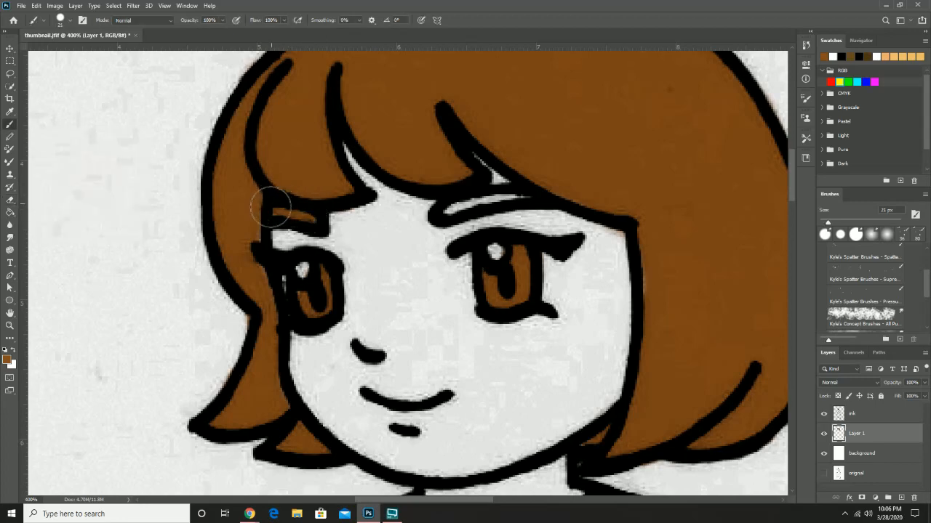
{"action": "left_click_drag", "start_coordinate": [527, 191], "coordinate": [434, 215]}
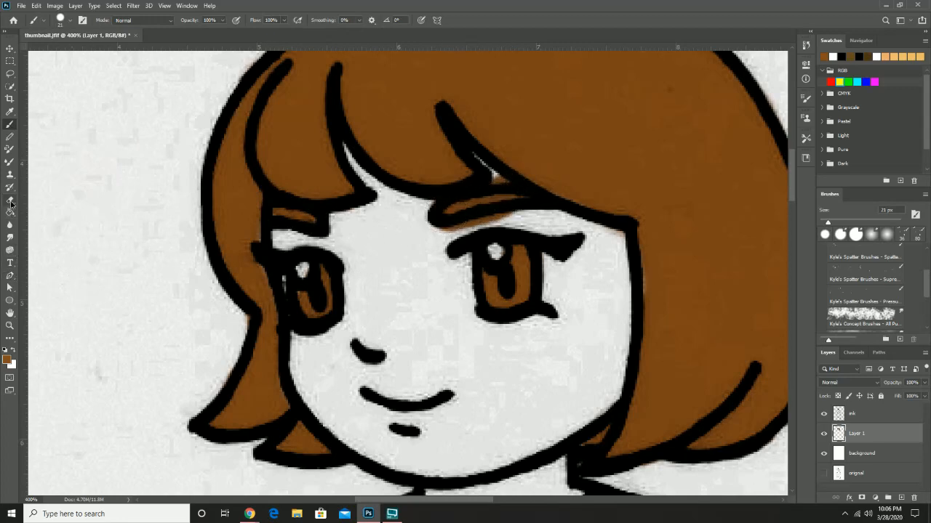
{"action": "left_click", "coordinate": [10, 201]}
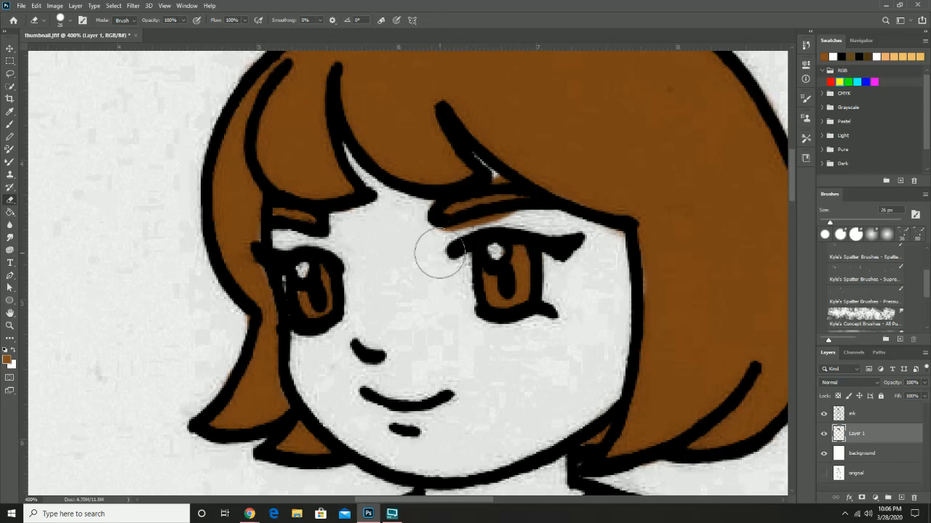
{"action": "right_click", "coordinate": [439, 254]}
{"action": "left_click_drag", "start_coordinate": [497, 277], "coordinate": [497, 278]}
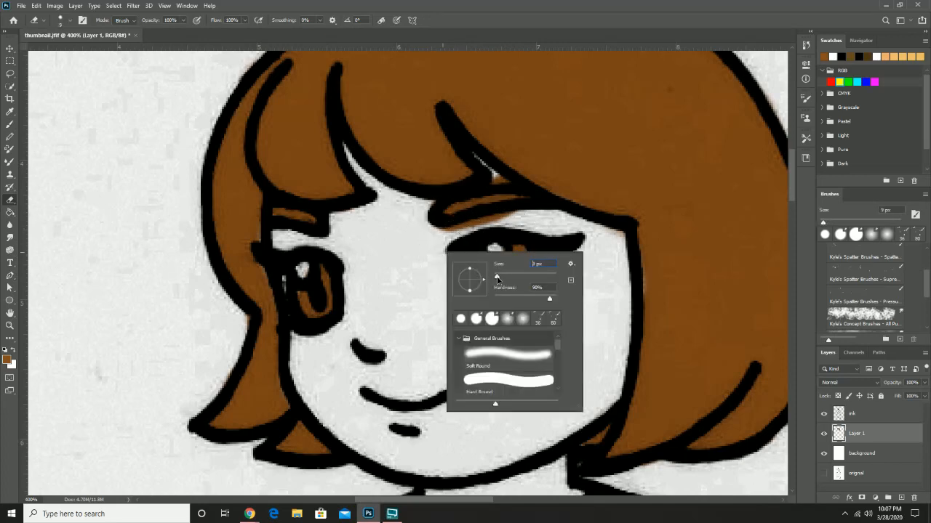
{"action": "left_click", "coordinate": [420, 231]}
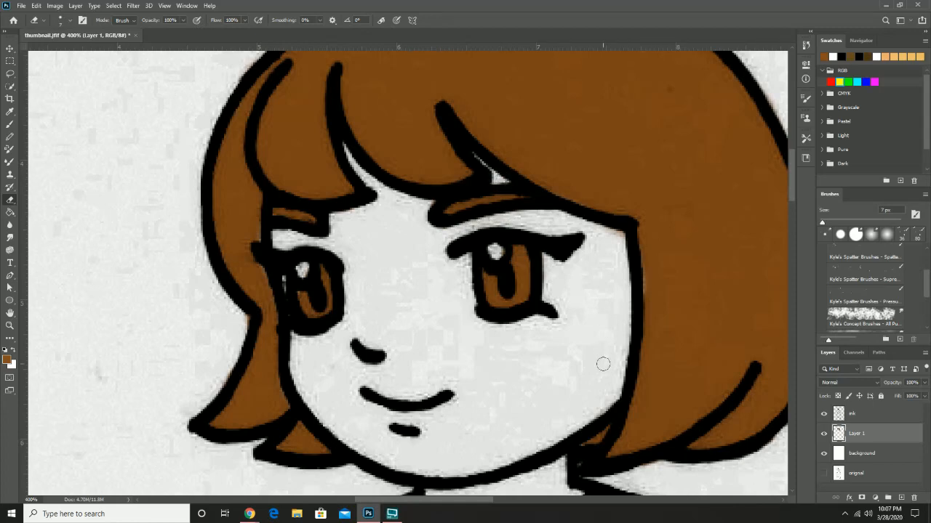
- Fill the glove on the right-hand arm with brown on Layer 1 using a 21 px brush, from the cuff to the fingertips
{"action": "left_click_drag", "start_coordinate": [602, 364], "coordinate": [562, 213]}
{"action": "mouse_move", "coordinate": [555, 363]}
{"action": "left_mouse_down"}
{"action": "mouse_move", "coordinate": [532, 262]}
{"action": "mouse_move", "coordinate": [530, 271]}
{"action": "left_mouse_up"}
{"action": "key", "text": "x"}
{"action": "key", "text": "z"}
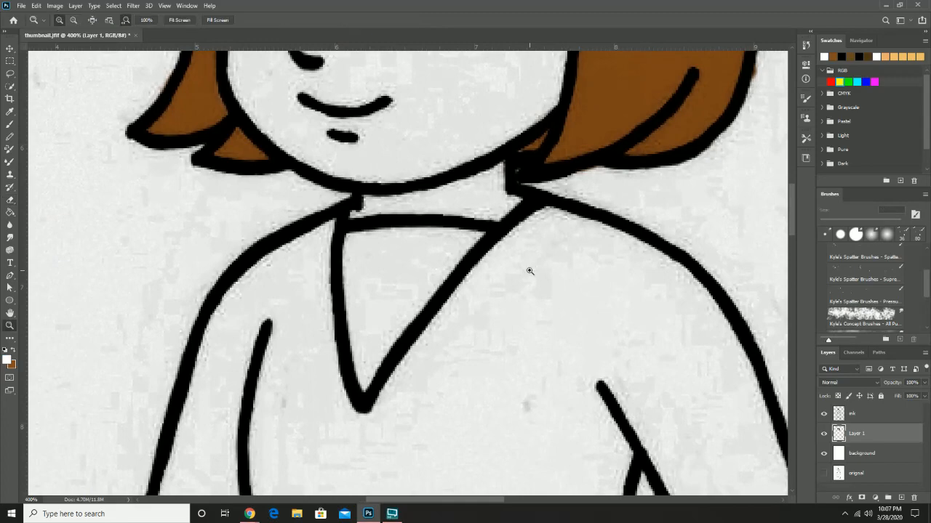
{"action": "left_click", "coordinate": [529, 270], "text": "alt"}
{"action": "left_click_drag", "start_coordinate": [562, 351], "coordinate": [324, 147]}
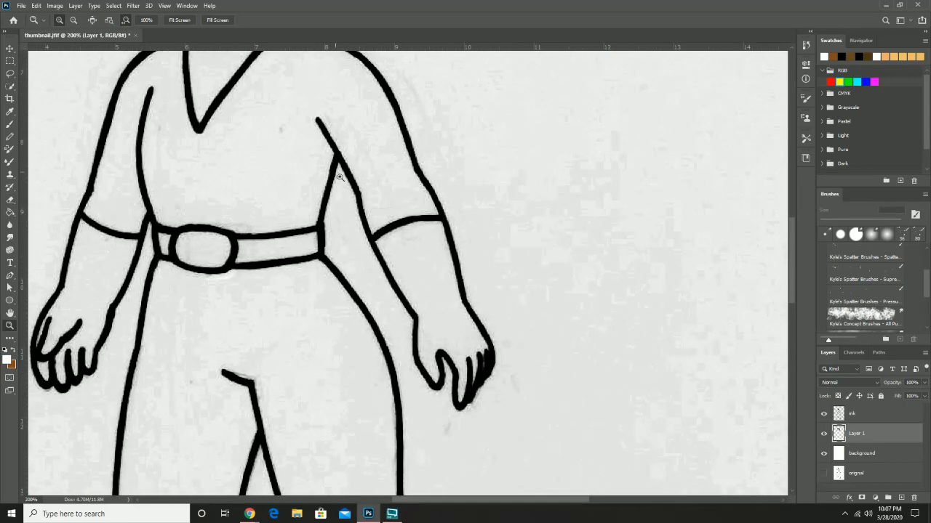
{"action": "left_click", "coordinate": [423, 269]}
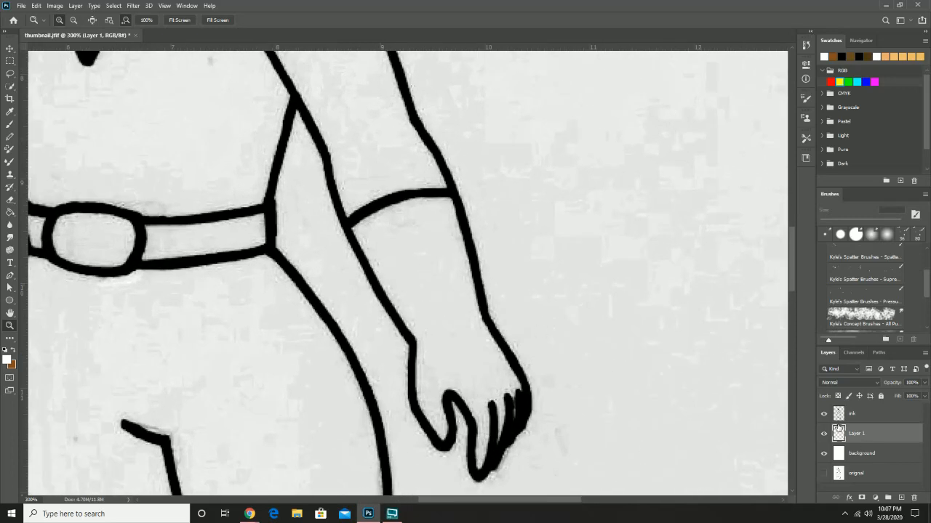
{"action": "left_click_drag", "start_coordinate": [350, 264], "coordinate": [385, 281]}
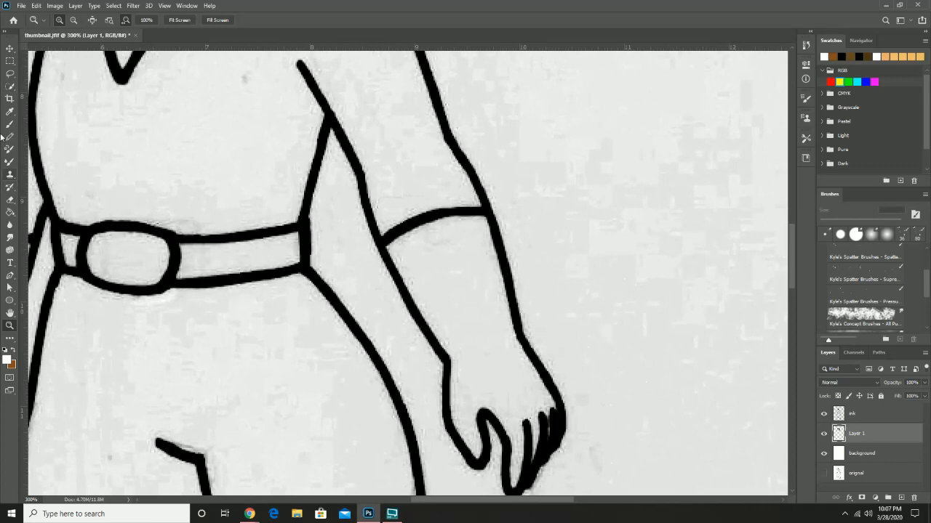
{"action": "left_click", "coordinate": [10, 124]}
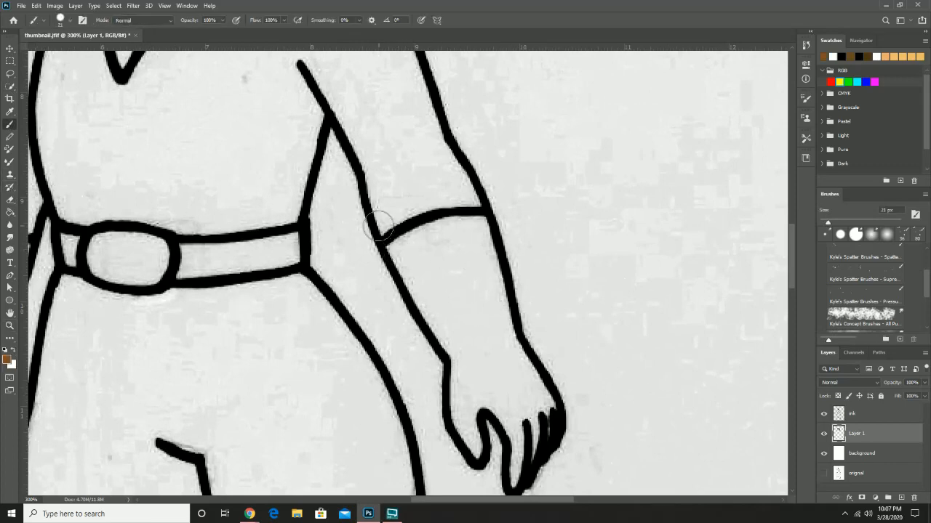
{"action": "mouse_move", "coordinate": [404, 245]}
{"action": "left_mouse_down"}
{"action": "mouse_move", "coordinate": [421, 286]}
{"action": "mouse_move", "coordinate": [415, 243]}
{"action": "mouse_move", "coordinate": [484, 227]}
{"action": "mouse_move", "coordinate": [509, 332]}
{"action": "mouse_move", "coordinate": [538, 400]}
{"action": "mouse_move", "coordinate": [522, 466]}
{"action": "left_mouse_up"}
{"action": "scroll", "coordinate": [523, 436], "scroll_direction": "down", "scroll_amount": 2}
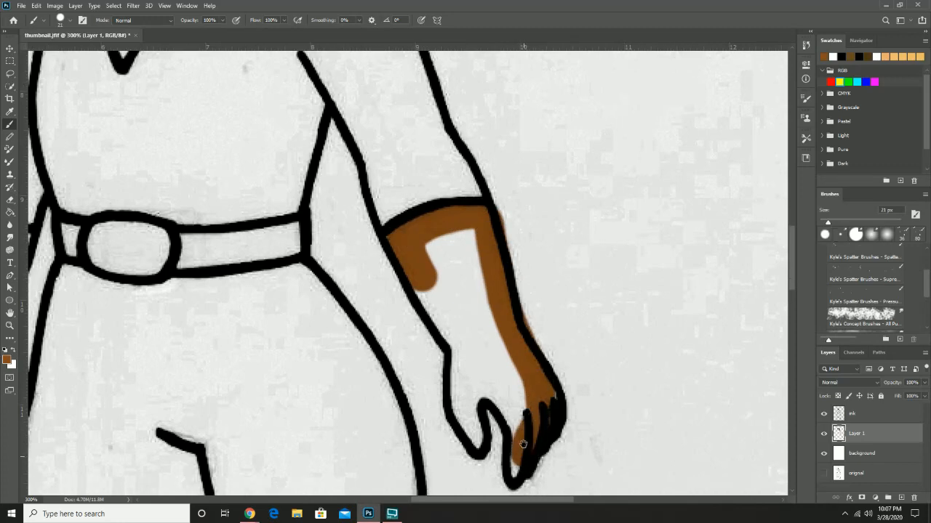
{"action": "mouse_move", "coordinate": [525, 432]}
{"action": "left_mouse_down"}
{"action": "mouse_move", "coordinate": [520, 455]}
{"action": "mouse_move", "coordinate": [516, 396]}
{"action": "mouse_move", "coordinate": [500, 372]}
{"action": "mouse_move", "coordinate": [483, 361]}
{"action": "mouse_move", "coordinate": [452, 384]}
{"action": "mouse_move", "coordinate": [472, 422]}
{"action": "mouse_move", "coordinate": [462, 378]}
{"action": "mouse_move", "coordinate": [476, 360]}
{"action": "mouse_move", "coordinate": [464, 319]}
{"action": "mouse_move", "coordinate": [460, 356]}
{"action": "mouse_move", "coordinate": [463, 325]}
{"action": "mouse_move", "coordinate": [419, 253]}
{"action": "mouse_move", "coordinate": [437, 284]}
{"action": "mouse_move", "coordinate": [513, 357]}
{"action": "mouse_move", "coordinate": [433, 226]}
{"action": "mouse_move", "coordinate": [437, 217]}
{"action": "mouse_move", "coordinate": [470, 218]}
{"action": "mouse_move", "coordinate": [530, 375]}
{"action": "mouse_move", "coordinate": [464, 245]}
{"action": "left_mouse_up"}
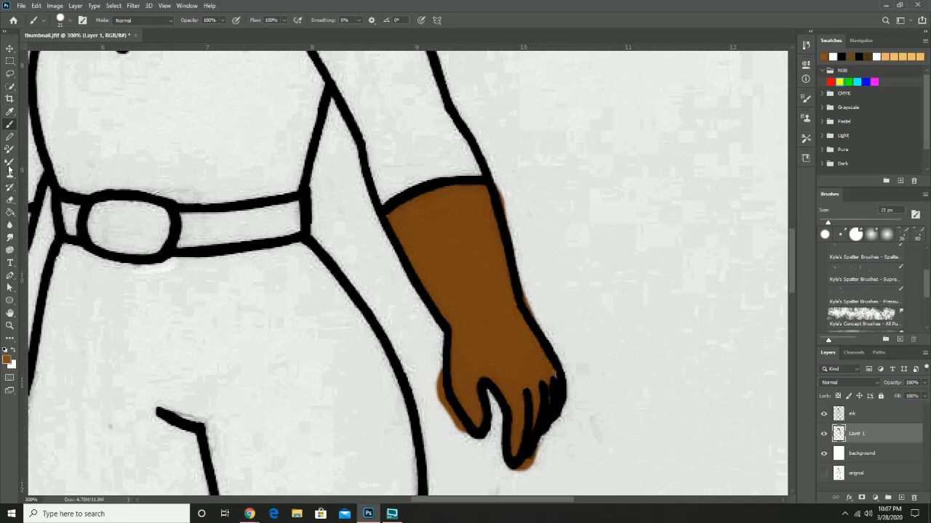
- Enlarge the eraser to 36 px and clean away the brown spilling outside the right glove's ink lines
{"action": "left_click", "coordinate": [10, 200]}
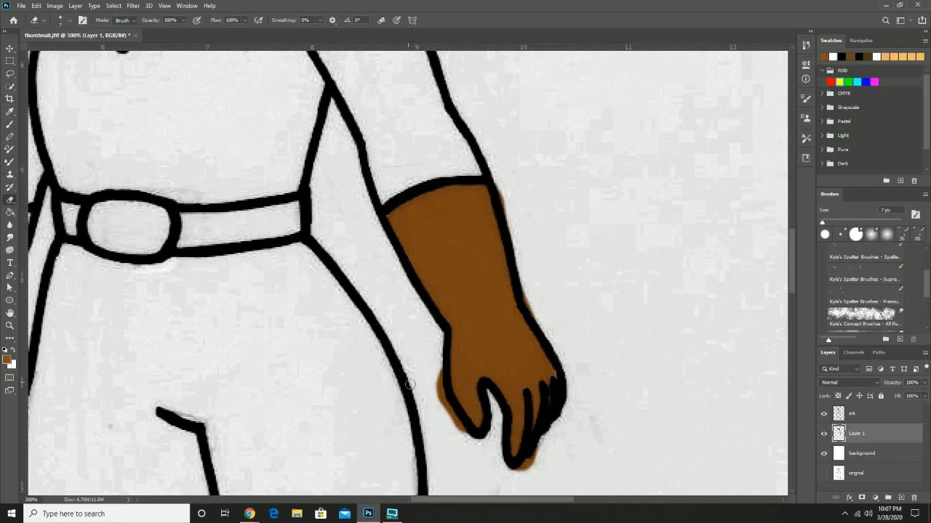
{"action": "right_click", "coordinate": [438, 384]}
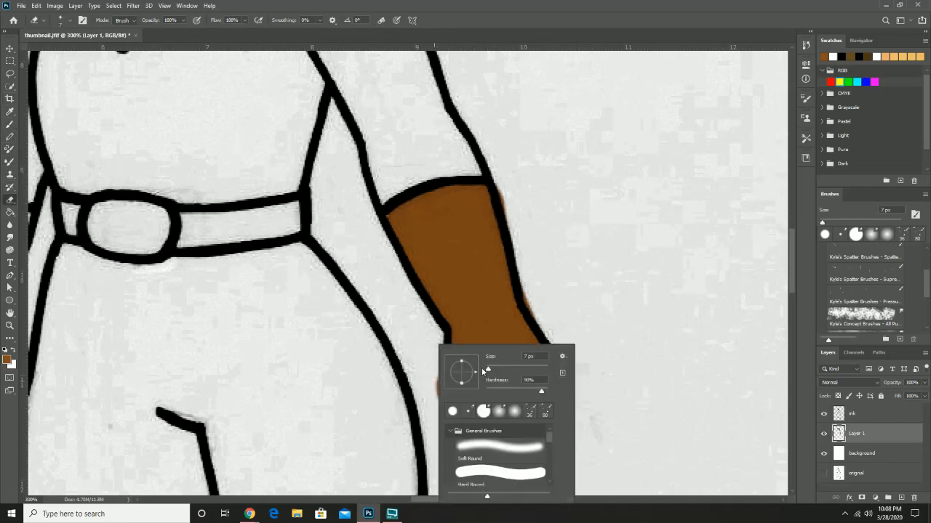
{"action": "mouse_move", "coordinate": [413, 350]}
{"action": "left_mouse_down"}
{"action": "mouse_move", "coordinate": [428, 407]}
{"action": "mouse_move", "coordinate": [454, 454]}
{"action": "mouse_move", "coordinate": [532, 489]}
{"action": "left_mouse_up"}
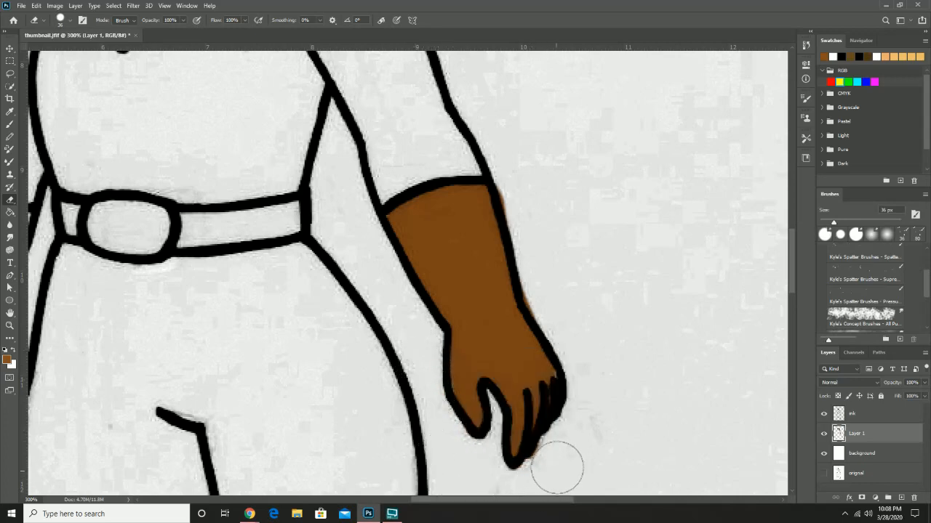
{"action": "mouse_move", "coordinate": [569, 313]}
{"action": "left_mouse_down"}
{"action": "mouse_move", "coordinate": [538, 272]}
{"action": "mouse_move", "coordinate": [521, 176]}
{"action": "left_mouse_up"}
- Fill the left glove with brown using the 21 px brush and erase the spill along its inner forearm edge
{"action": "mouse_move", "coordinate": [199, 364]}
{"action": "left_mouse_down"}
{"action": "mouse_move", "coordinate": [281, 350]}
{"action": "mouse_move", "coordinate": [513, 342]}
{"action": "mouse_move", "coordinate": [510, 355]}
{"action": "left_mouse_up"}
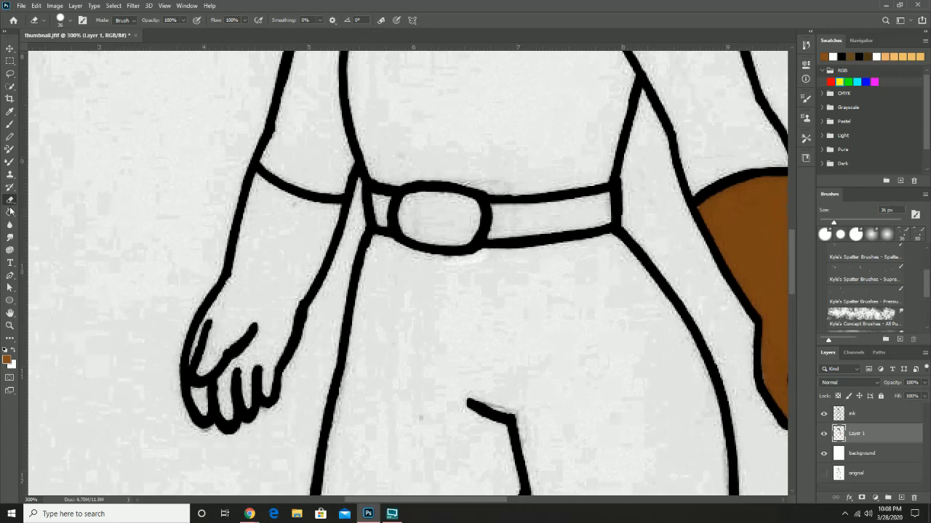
{"action": "left_click", "coordinate": [10, 125]}
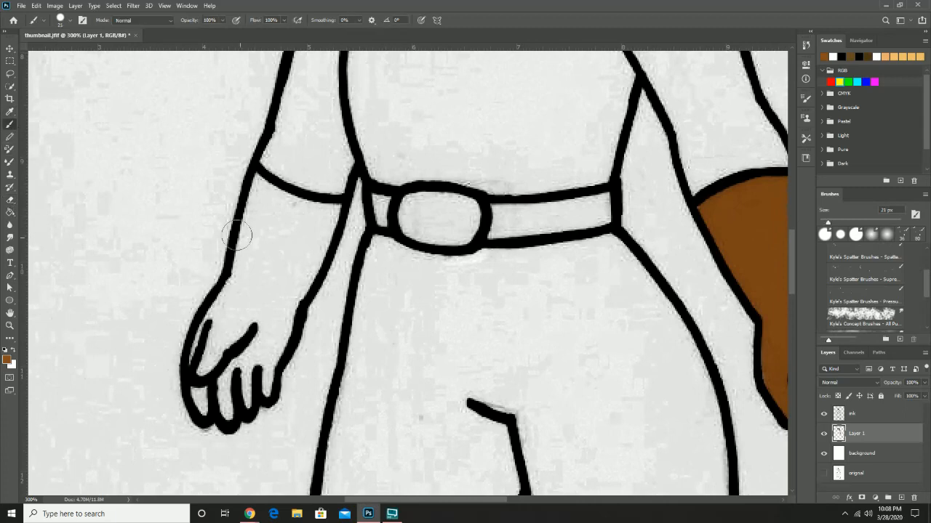
{"action": "mouse_move", "coordinate": [259, 186]}
{"action": "left_mouse_down"}
{"action": "mouse_move", "coordinate": [333, 212]}
{"action": "mouse_move", "coordinate": [260, 390]}
{"action": "mouse_move", "coordinate": [228, 409]}
{"action": "mouse_move", "coordinate": [207, 405]}
{"action": "mouse_move", "coordinate": [204, 336]}
{"action": "mouse_move", "coordinate": [242, 270]}
{"action": "mouse_move", "coordinate": [257, 203]}
{"action": "mouse_move", "coordinate": [311, 223]}
{"action": "mouse_move", "coordinate": [270, 286]}
{"action": "mouse_move", "coordinate": [239, 388]}
{"action": "mouse_move", "coordinate": [219, 377]}
{"action": "mouse_move", "coordinate": [251, 281]}
{"action": "mouse_move", "coordinate": [221, 346]}
{"action": "mouse_move", "coordinate": [276, 231]}
{"action": "left_mouse_up"}
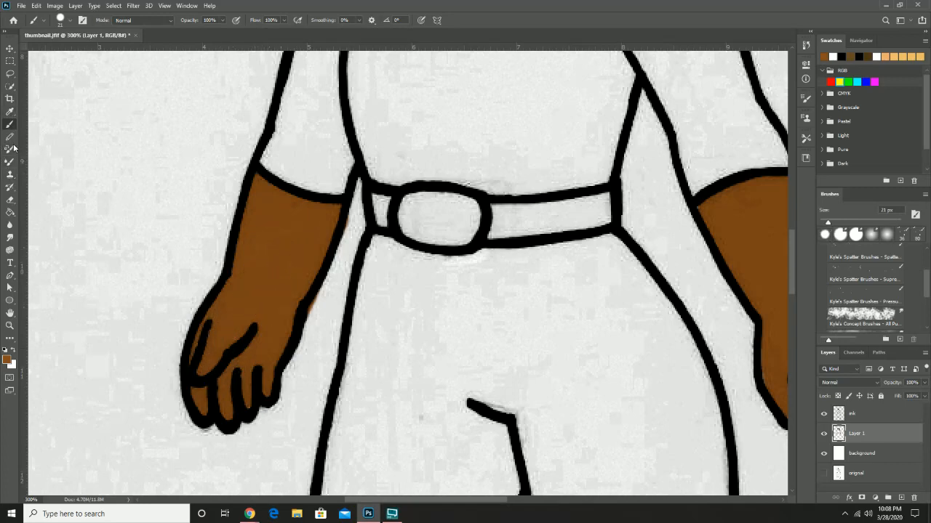
{"action": "left_click", "coordinate": [11, 200]}
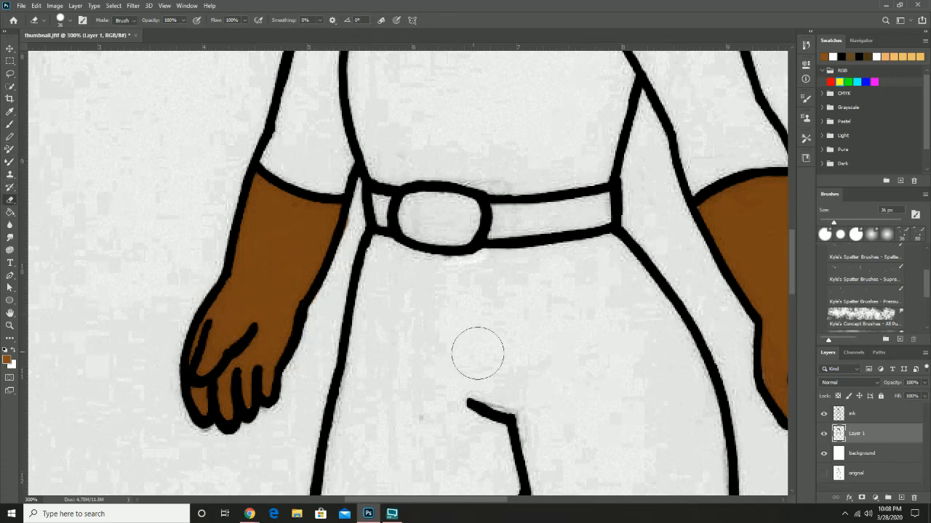
- Paint the left boot brown with the 21 px brush, following its inner outline and filling in the middle
{"action": "left_click_drag", "start_coordinate": [534, 339], "coordinate": [407, 133]}
{"action": "left_click_drag", "start_coordinate": [418, 254], "coordinate": [501, 88]}
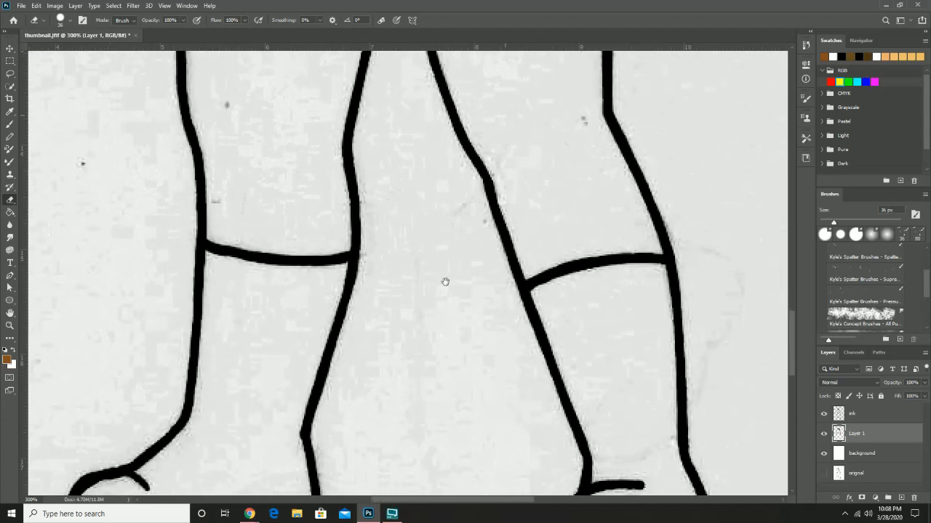
{"action": "left_click_drag", "start_coordinate": [444, 281], "coordinate": [492, 147]}
{"action": "left_click_drag", "start_coordinate": [418, 246], "coordinate": [462, 269]}
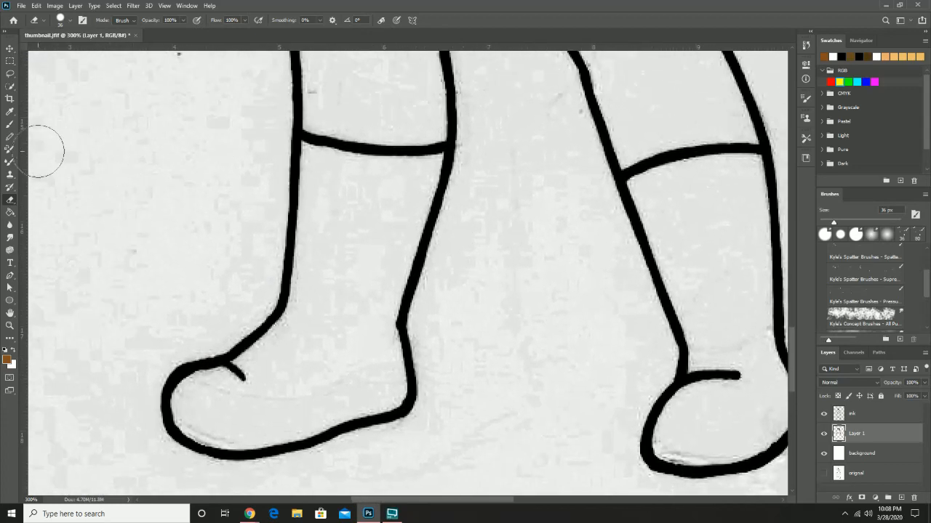
{"action": "left_click", "coordinate": [9, 125]}
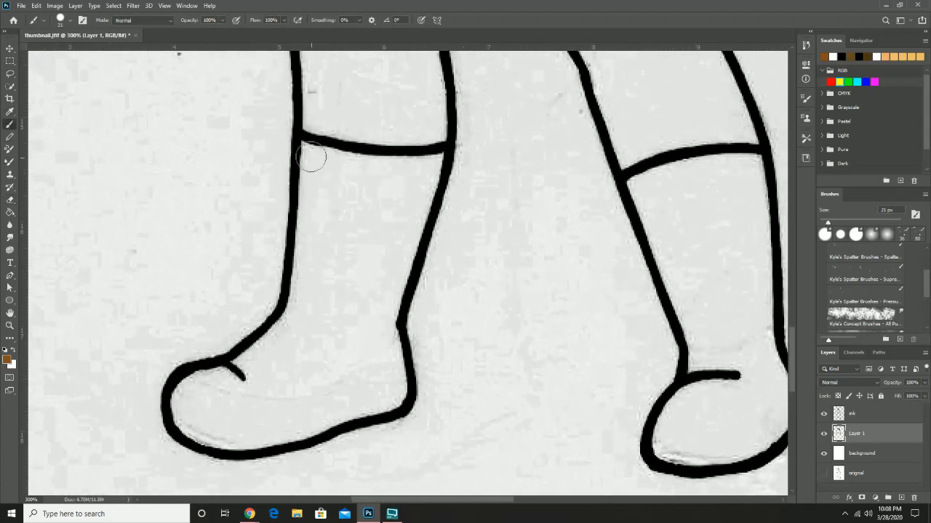
{"action": "mouse_move", "coordinate": [313, 150]}
{"action": "left_mouse_down"}
{"action": "mouse_move", "coordinate": [309, 258]}
{"action": "mouse_move", "coordinate": [305, 232]}
{"action": "mouse_move", "coordinate": [290, 335]}
{"action": "mouse_move", "coordinate": [285, 343]}
{"action": "mouse_move", "coordinate": [285, 328]}
{"action": "mouse_move", "coordinate": [231, 375]}
{"action": "mouse_move", "coordinate": [183, 391]}
{"action": "mouse_move", "coordinate": [187, 429]}
{"action": "mouse_move", "coordinate": [243, 441]}
{"action": "mouse_move", "coordinate": [394, 401]}
{"action": "mouse_move", "coordinate": [386, 266]}
{"action": "left_mouse_up"}
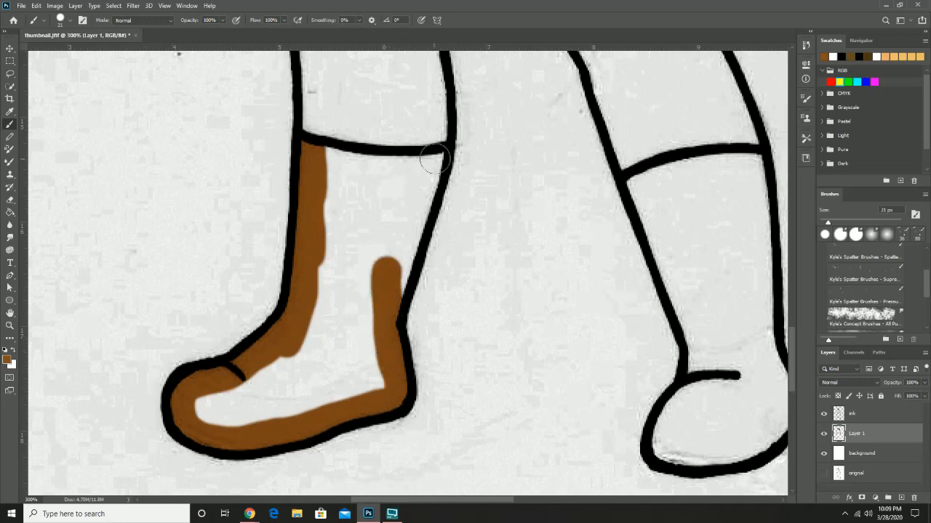
{"action": "mouse_move", "coordinate": [440, 158]}
{"action": "left_mouse_down"}
{"action": "mouse_move", "coordinate": [389, 170]}
{"action": "mouse_move", "coordinate": [328, 160]}
{"action": "mouse_move", "coordinate": [319, 275]}
{"action": "mouse_move", "coordinate": [298, 346]}
{"action": "mouse_move", "coordinate": [283, 372]}
{"action": "mouse_move", "coordinate": [201, 413]}
{"action": "mouse_move", "coordinate": [210, 426]}
{"action": "mouse_move", "coordinate": [247, 428]}
{"action": "mouse_move", "coordinate": [326, 413]}
{"action": "mouse_move", "coordinate": [389, 387]}
{"action": "mouse_move", "coordinate": [387, 374]}
{"action": "mouse_move", "coordinate": [242, 404]}
{"action": "left_mouse_up"}
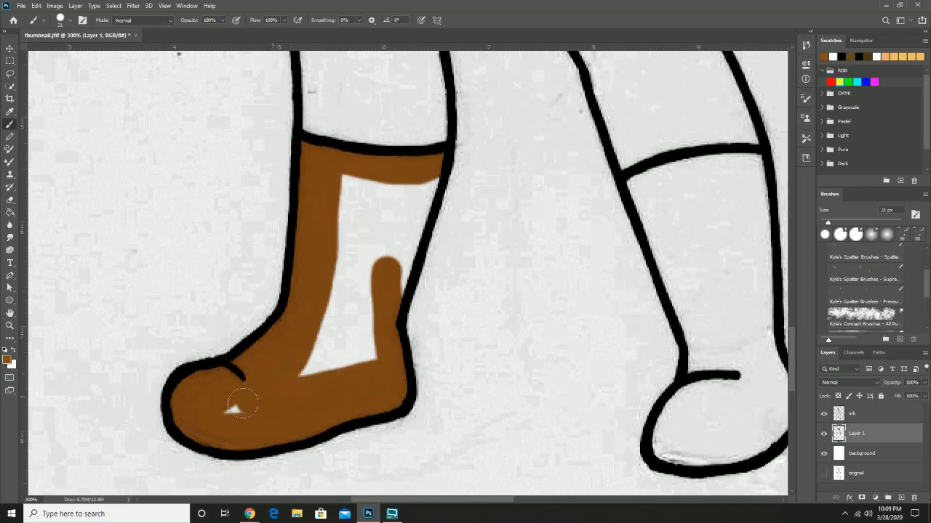
{"action": "mouse_move", "coordinate": [294, 377]}
{"action": "left_mouse_down"}
{"action": "mouse_move", "coordinate": [315, 359]}
{"action": "mouse_move", "coordinate": [344, 293]}
{"action": "mouse_move", "coordinate": [343, 178]}
{"action": "mouse_move", "coordinate": [423, 170]}
{"action": "mouse_move", "coordinate": [432, 173]}
{"action": "mouse_move", "coordinate": [371, 368]}
{"action": "mouse_move", "coordinate": [316, 354]}
{"action": "mouse_move", "coordinate": [338, 327]}
{"action": "mouse_move", "coordinate": [352, 354]}
{"action": "mouse_move", "coordinate": [395, 242]}
{"action": "mouse_move", "coordinate": [401, 189]}
{"action": "mouse_move", "coordinate": [368, 182]}
{"action": "mouse_move", "coordinate": [365, 277]}
{"action": "mouse_move", "coordinate": [378, 205]}
{"action": "left_mouse_up"}
- Paint the right boot brown, lining its edges with straight connected strokes and filling the shaft and foot
{"action": "left_click_drag", "start_coordinate": [504, 264], "coordinate": [205, 227]}
{"action": "left_click", "coordinate": [342, 146]}
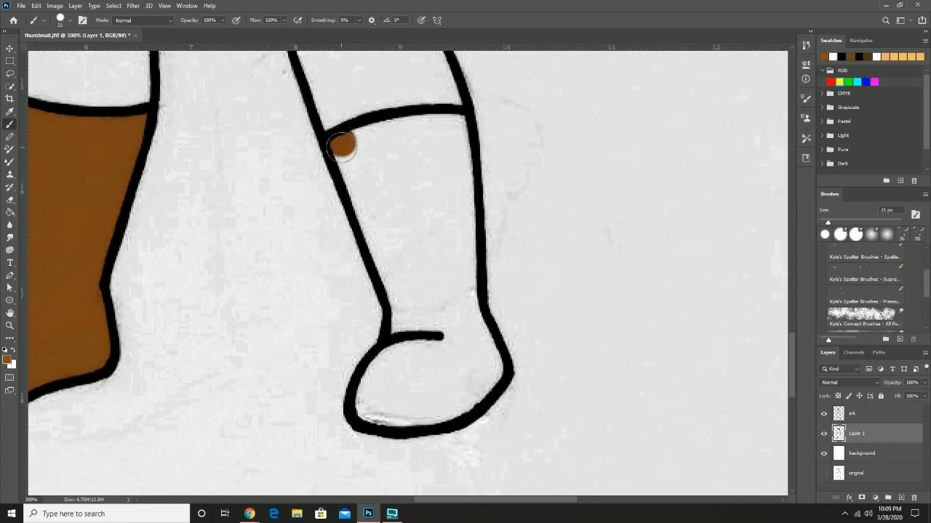
{"action": "left_click_drag", "start_coordinate": [343, 149], "coordinate": [339, 160]}
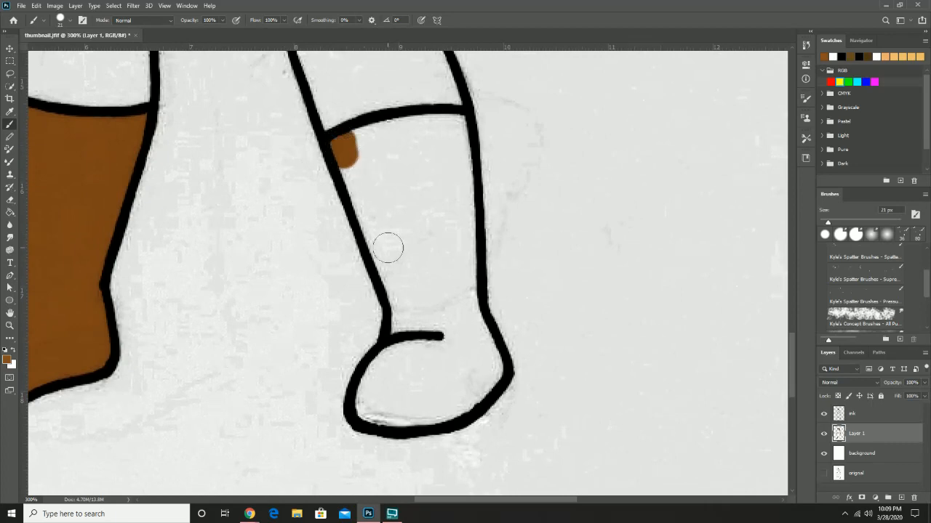
{"action": "left_click", "coordinate": [406, 309], "text": "shift"}
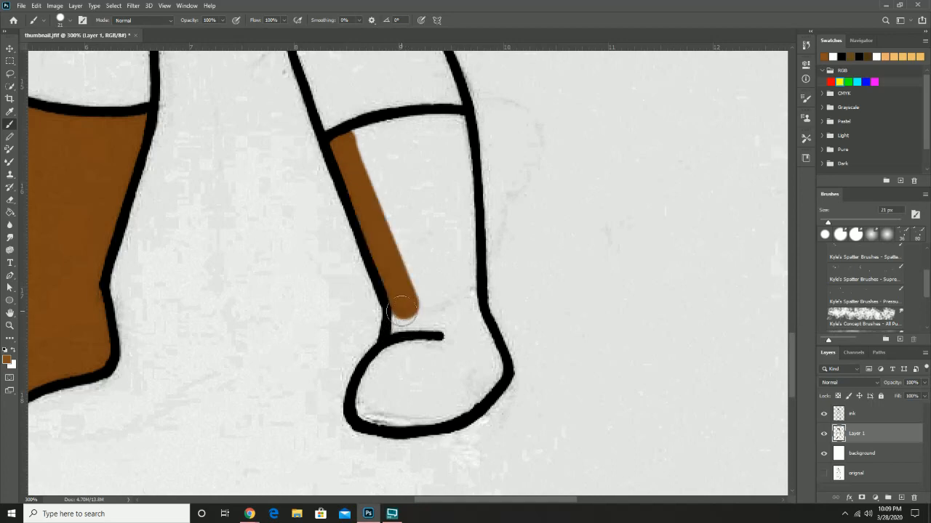
{"action": "left_click", "coordinate": [367, 397], "text": "shift"}
{"action": "mouse_move", "coordinate": [367, 396]}
{"action": "left_mouse_down"}
{"action": "mouse_move", "coordinate": [434, 409]}
{"action": "mouse_move", "coordinate": [481, 386]}
{"action": "mouse_move", "coordinate": [493, 362]}
{"action": "mouse_move", "coordinate": [472, 322]}
{"action": "mouse_move", "coordinate": [478, 358]}
{"action": "mouse_move", "coordinate": [458, 404]}
{"action": "mouse_move", "coordinate": [383, 423]}
{"action": "left_mouse_up"}
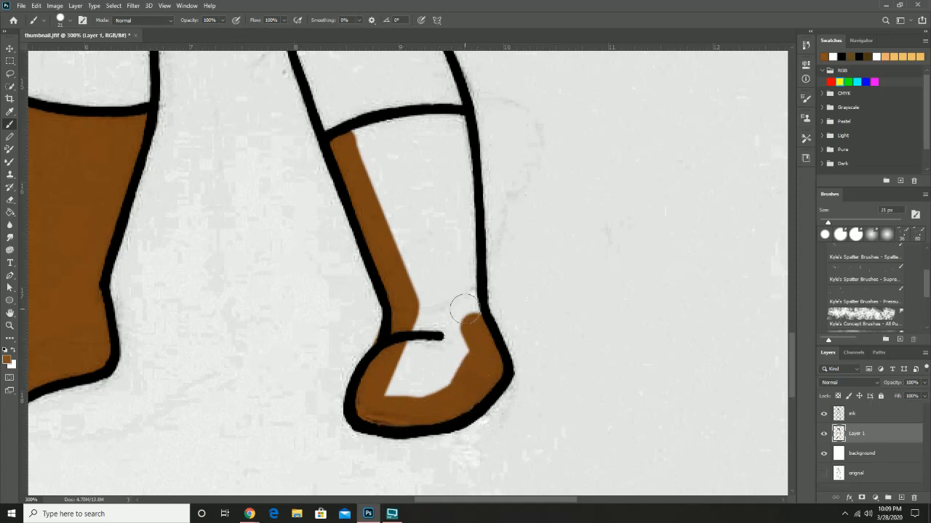
{"action": "mouse_move", "coordinate": [461, 307]}
{"action": "left_mouse_down"}
{"action": "mouse_move", "coordinate": [469, 315]}
{"action": "mouse_move", "coordinate": [466, 309]}
{"action": "left_mouse_up"}
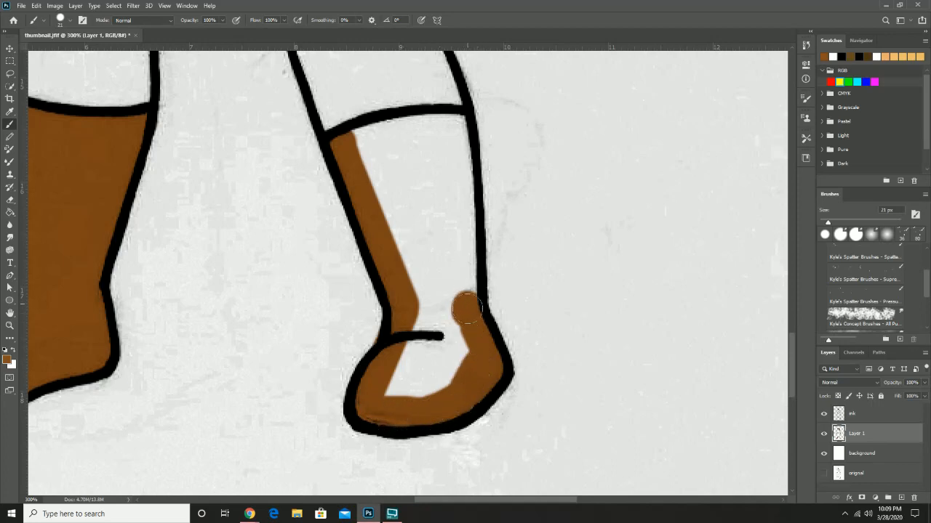
{"action": "left_click", "coordinate": [451, 122], "text": "shift"}
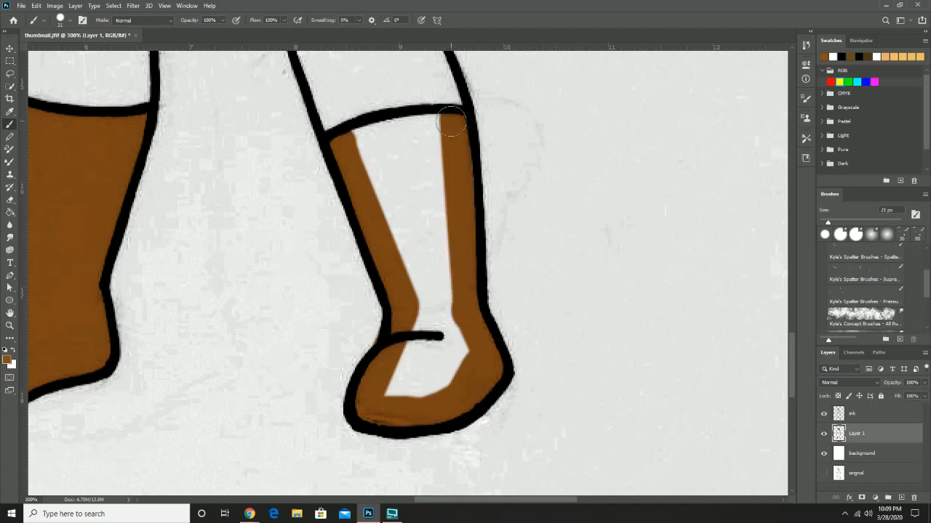
{"action": "mouse_move", "coordinate": [449, 122]}
{"action": "left_mouse_down"}
{"action": "mouse_move", "coordinate": [357, 138]}
{"action": "mouse_move", "coordinate": [373, 144]}
{"action": "mouse_move", "coordinate": [421, 309]}
{"action": "mouse_move", "coordinate": [418, 350]}
{"action": "mouse_move", "coordinate": [397, 392]}
{"action": "mouse_move", "coordinate": [461, 352]}
{"action": "mouse_move", "coordinate": [464, 332]}
{"action": "mouse_move", "coordinate": [448, 367]}
{"action": "mouse_move", "coordinate": [429, 375]}
{"action": "mouse_move", "coordinate": [450, 349]}
{"action": "mouse_move", "coordinate": [429, 136]}
{"action": "mouse_move", "coordinate": [402, 153]}
{"action": "mouse_move", "coordinate": [424, 247]}
{"action": "left_mouse_up"}
{"action": "mouse_move", "coordinate": [384, 157]}
{"action": "left_mouse_down"}
{"action": "mouse_move", "coordinate": [443, 150]}
{"action": "mouse_move", "coordinate": [446, 254]}
{"action": "mouse_move", "coordinate": [429, 306]}
{"action": "left_mouse_up"}
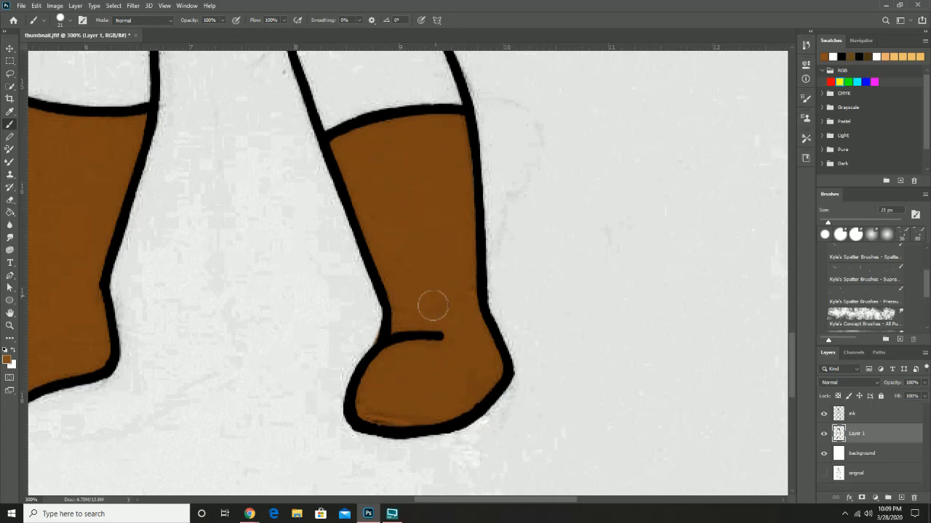
- Fill the belt and its buckle with brown using the 21 px brush
{"action": "key", "text": "z"}
{"action": "left_click", "coordinate": [434, 287], "text": "alt"}
{"action": "left_click", "coordinate": [434, 286], "text": "alt"}
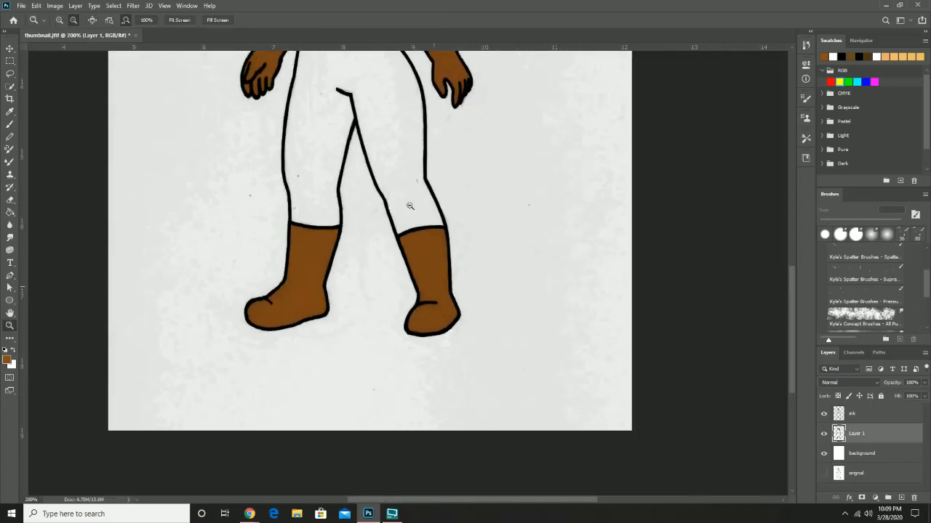
{"action": "left_click_drag", "start_coordinate": [376, 158], "coordinate": [388, 278]}
{"action": "mouse_move", "coordinate": [372, 175]}
{"action": "left_mouse_down"}
{"action": "mouse_move", "coordinate": [389, 305]}
{"action": "mouse_move", "coordinate": [363, 305]}
{"action": "mouse_move", "coordinate": [417, 290]}
{"action": "mouse_move", "coordinate": [384, 306]}
{"action": "left_mouse_up"}
{"action": "left_click", "coordinate": [387, 305]}
{"action": "left_click", "coordinate": [419, 290]}
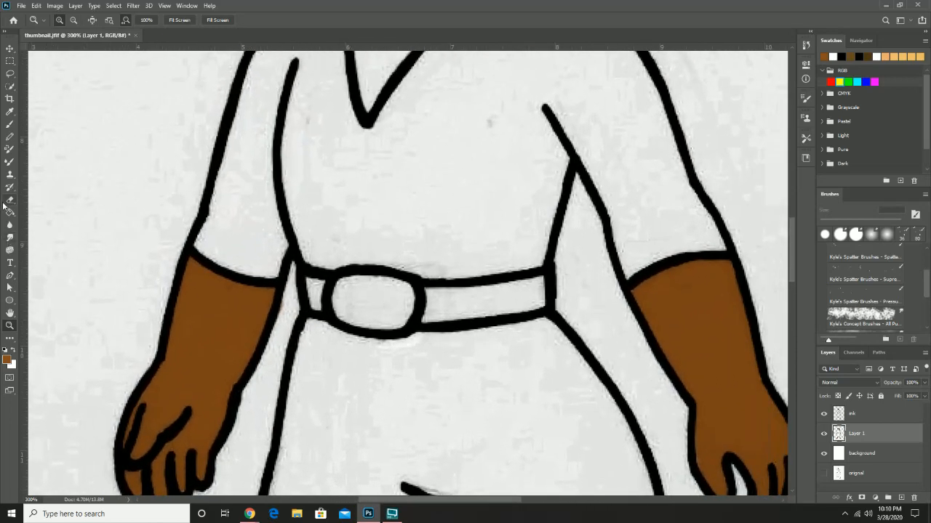
{"action": "left_click", "coordinate": [9, 124]}
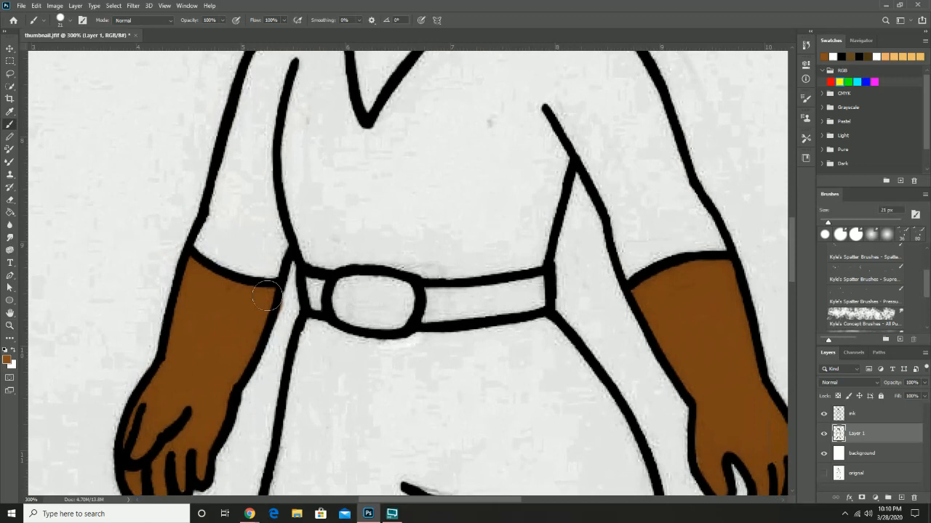
{"action": "left_click", "coordinate": [342, 298]}
{"action": "mouse_move", "coordinate": [341, 298]}
{"action": "left_mouse_down"}
{"action": "mouse_move", "coordinate": [398, 285]}
{"action": "mouse_move", "coordinate": [410, 304]}
{"action": "mouse_move", "coordinate": [385, 320]}
{"action": "mouse_move", "coordinate": [353, 312]}
{"action": "mouse_move", "coordinate": [370, 303]}
{"action": "mouse_move", "coordinate": [380, 312]}
{"action": "mouse_move", "coordinate": [359, 319]}
{"action": "mouse_move", "coordinate": [357, 305]}
{"action": "mouse_move", "coordinate": [400, 306]}
{"action": "mouse_move", "coordinate": [351, 309]}
{"action": "mouse_move", "coordinate": [311, 285]}
{"action": "mouse_move", "coordinate": [320, 303]}
{"action": "mouse_move", "coordinate": [538, 290]}
{"action": "mouse_move", "coordinate": [423, 316]}
{"action": "left_mouse_up"}
- Fill the triangular inset of the tunic's V-neckline with brown
{"action": "mouse_move", "coordinate": [376, 167]}
{"action": "left_mouse_down"}
{"action": "mouse_move", "coordinate": [386, 282]}
{"action": "mouse_move", "coordinate": [367, 333]}
{"action": "left_mouse_up"}
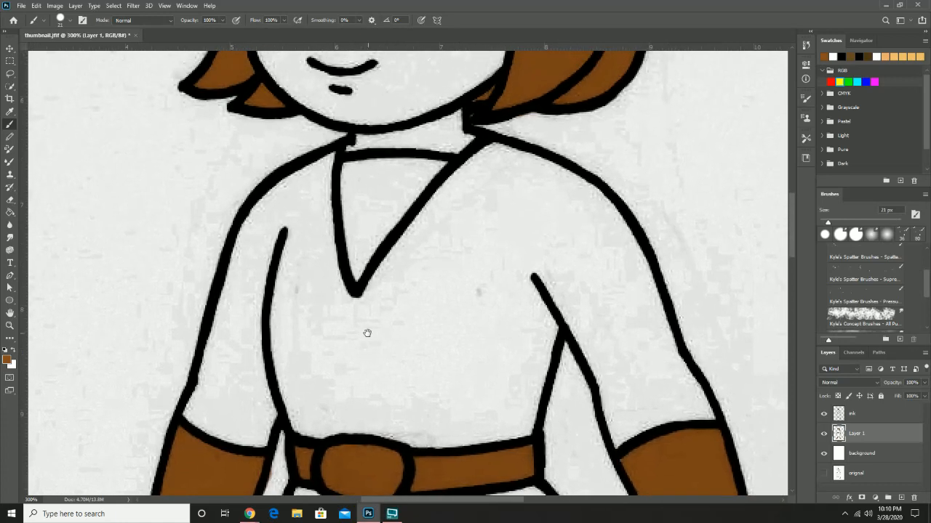
{"action": "mouse_move", "coordinate": [348, 171]}
{"action": "left_mouse_down"}
{"action": "mouse_move", "coordinate": [430, 168]}
{"action": "mouse_move", "coordinate": [359, 254]}
{"action": "mouse_move", "coordinate": [355, 276]}
{"action": "mouse_move", "coordinate": [349, 193]}
{"action": "mouse_move", "coordinate": [365, 183]}
{"action": "left_mouse_up"}
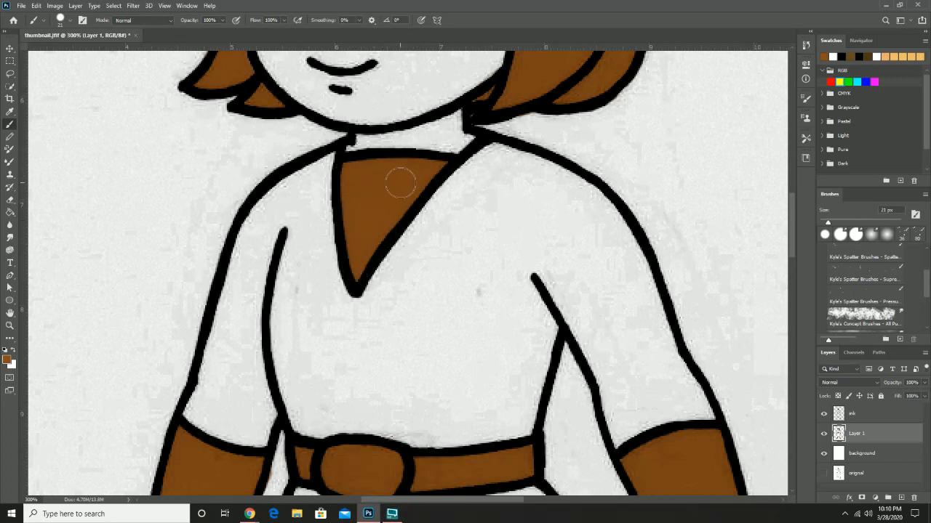
{"action": "key", "text": "x"}
{"action": "key", "text": "x"}
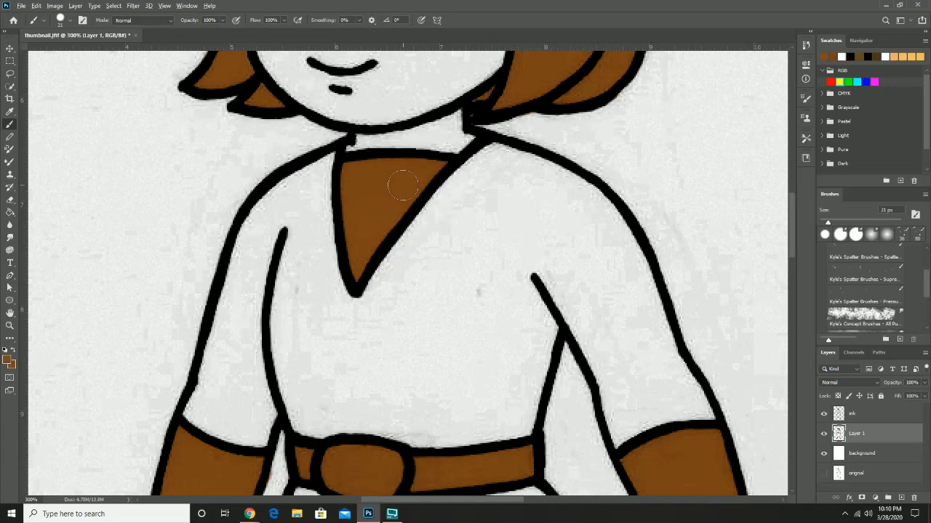
- Review the brown areas across the whole figure, from the hair down to the boots
{"action": "key", "text": "z"}
{"action": "left_click", "coordinate": [395, 191], "text": "alt"}
{"action": "left_click", "coordinate": [395, 192], "text": "alt"}
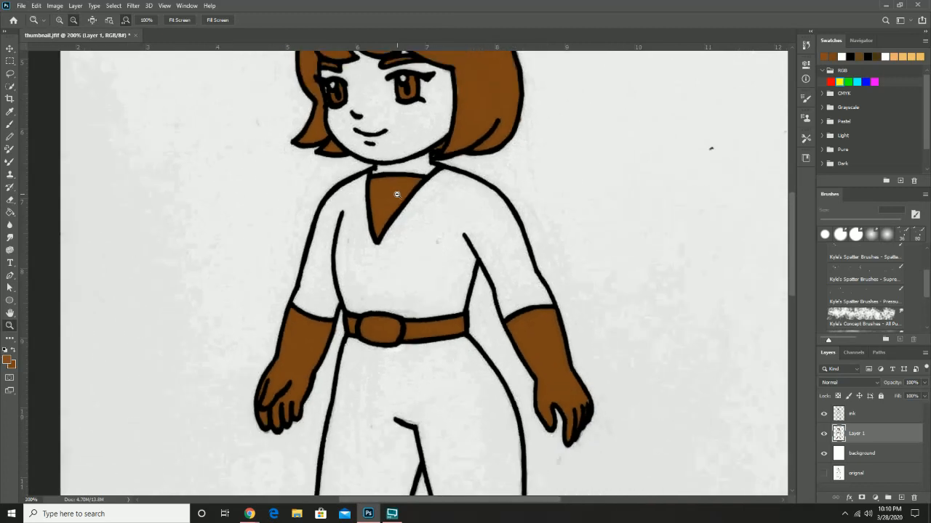
{"action": "left_click", "coordinate": [395, 191], "text": "alt"}
{"action": "mouse_move", "coordinate": [452, 205]}
{"action": "left_mouse_down"}
{"action": "mouse_move", "coordinate": [441, 254]}
{"action": "mouse_move", "coordinate": [434, 227]}
{"action": "mouse_move", "coordinate": [444, 190]}
{"action": "left_mouse_up"}
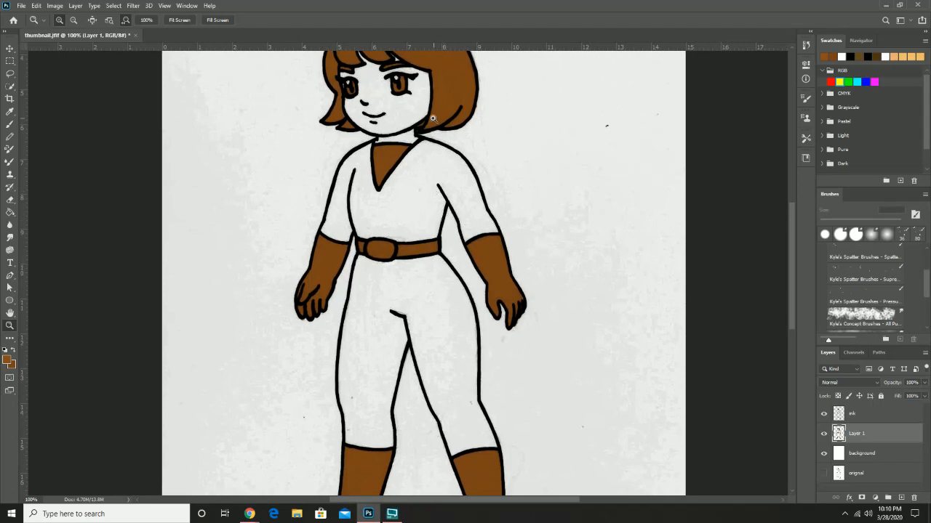
{"action": "left_click", "coordinate": [505, 175], "text": "alt"}
{"action": "left_click_drag", "start_coordinate": [507, 146], "coordinate": [491, 174]}
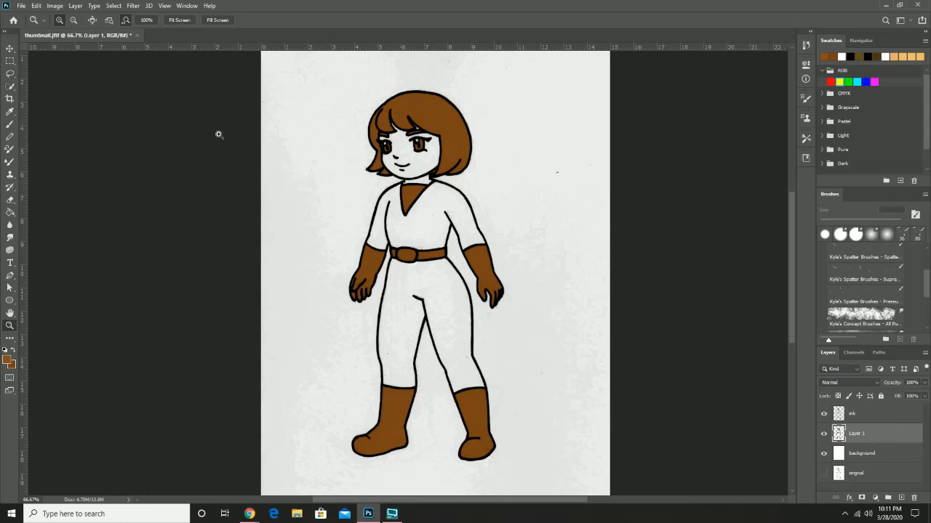
- Save the coloured drawing to the computer's Desktop as a layered Photoshop file named charlie
{"action": "left_click", "coordinate": [22, 7]}
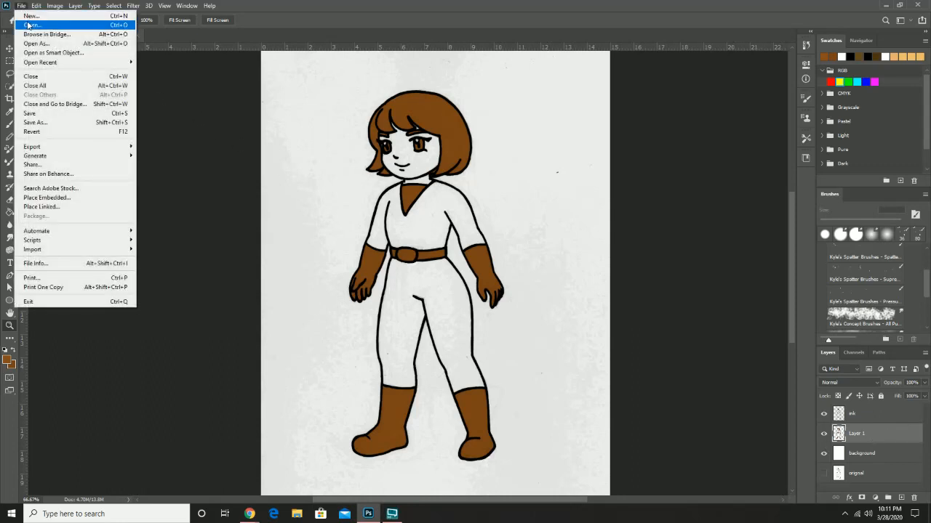
{"action": "left_click", "coordinate": [45, 28]}
{"action": "left_click", "coordinate": [22, 6]}
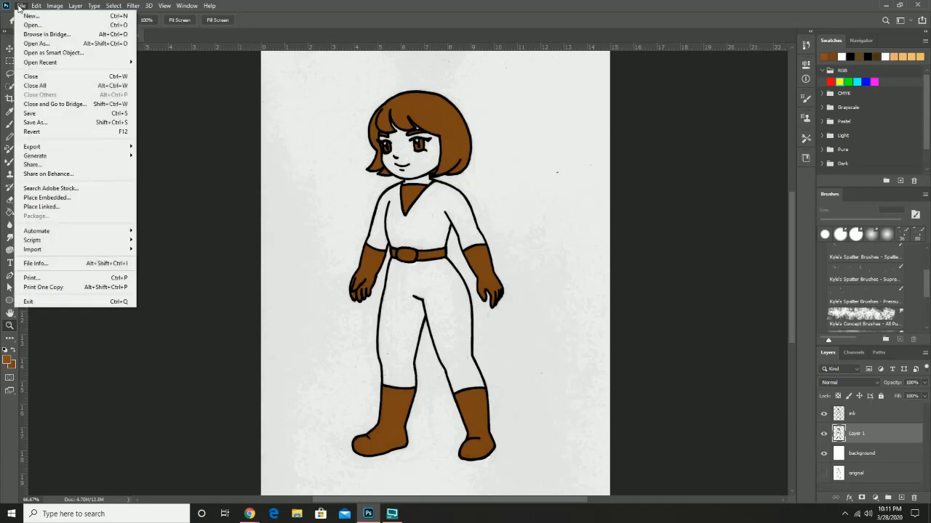
{"action": "left_click", "coordinate": [57, 122]}
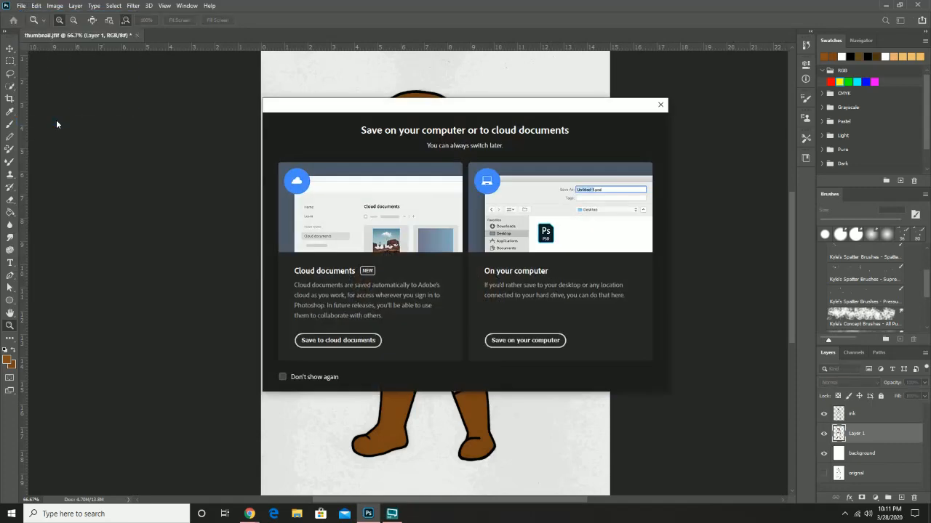
{"action": "left_click", "coordinate": [525, 340]}
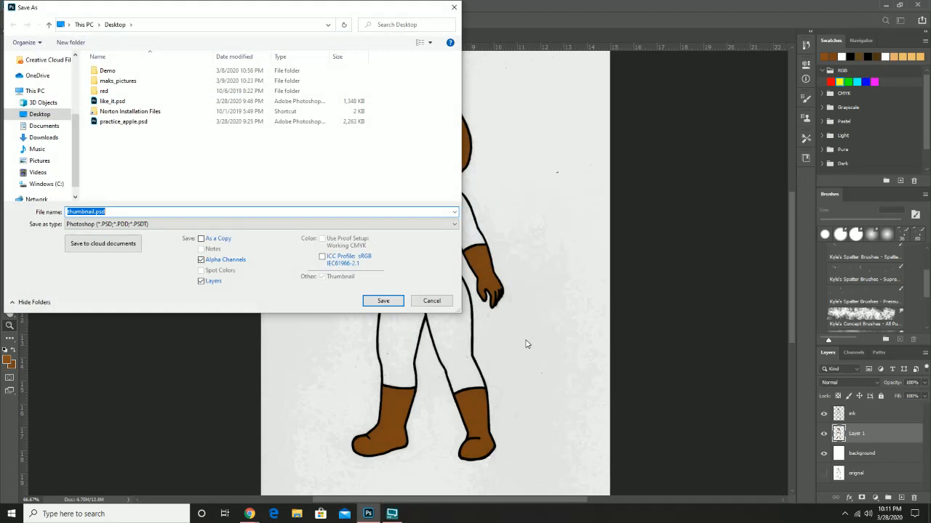
{"action": "type", "text": "s"}
{"action": "type", "text": "harlie"}
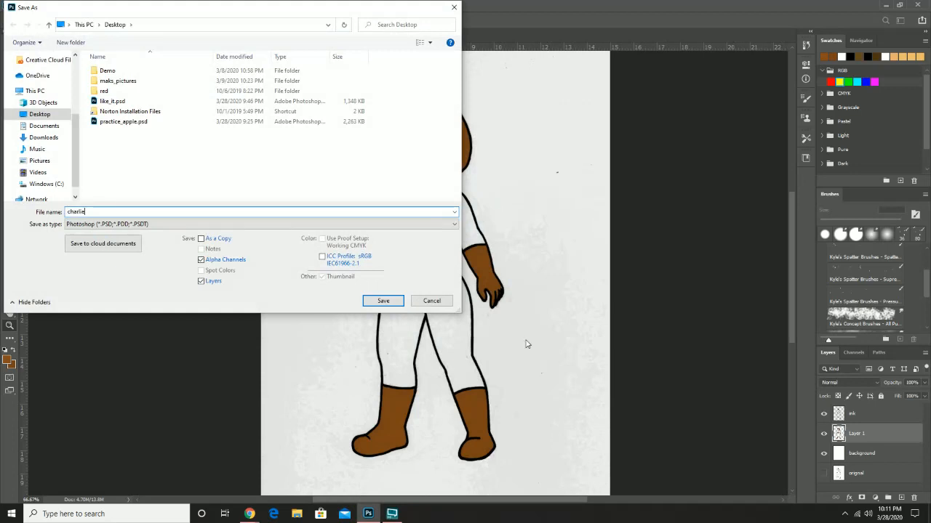
{"action": "left_click", "coordinate": [389, 301]}
{"action": "left_click", "coordinate": [571, 147]}
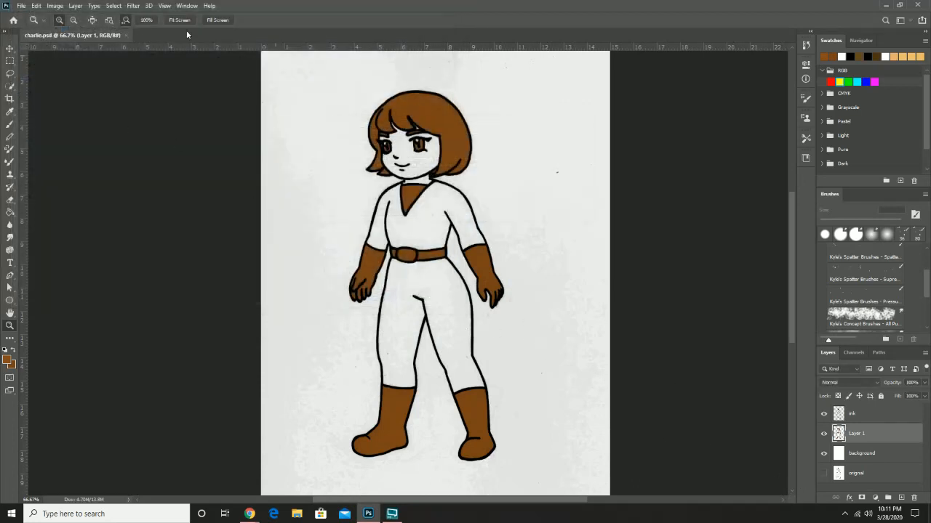
- Reopen the recent file thumbnail.jfif to view the original line drawing, and return to the coloured charlie.psd
{"action": "left_click", "coordinate": [21, 6]}
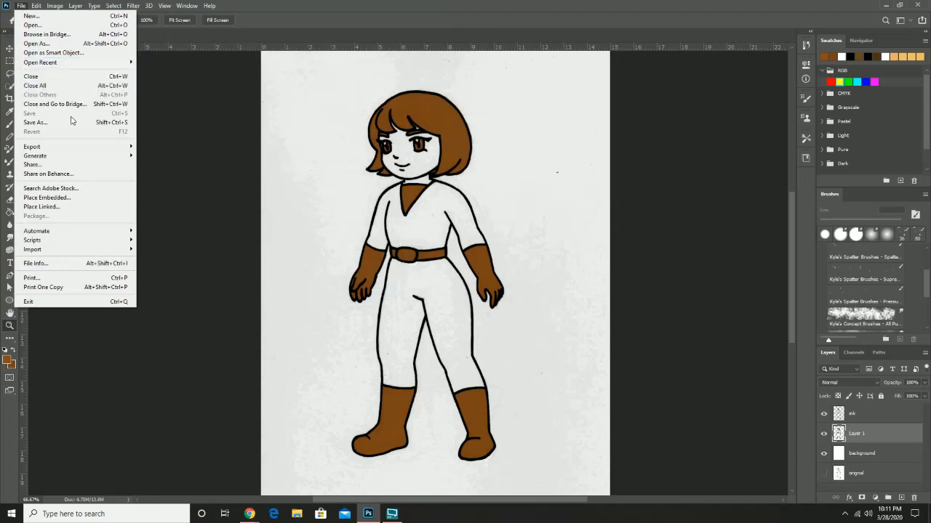
{"action": "mouse_move", "coordinate": [90, 64]}
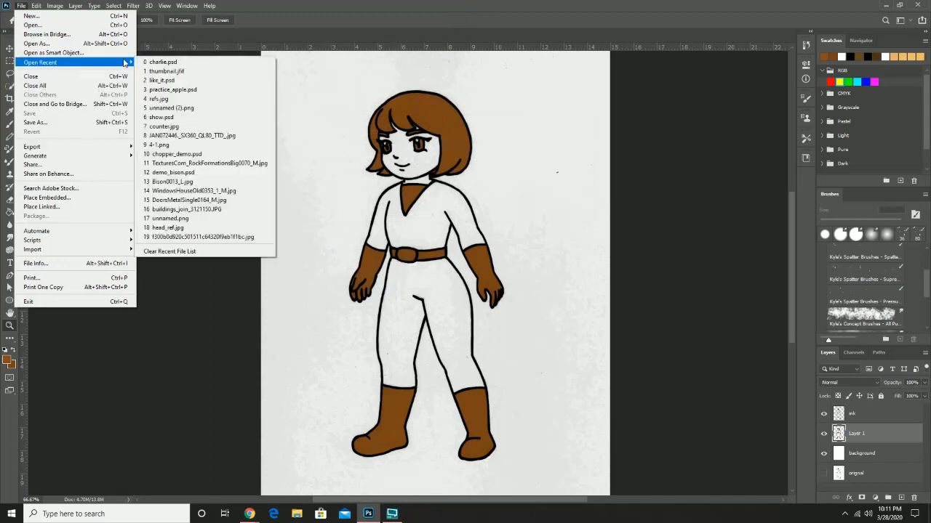
{"action": "left_click", "coordinate": [169, 71]}
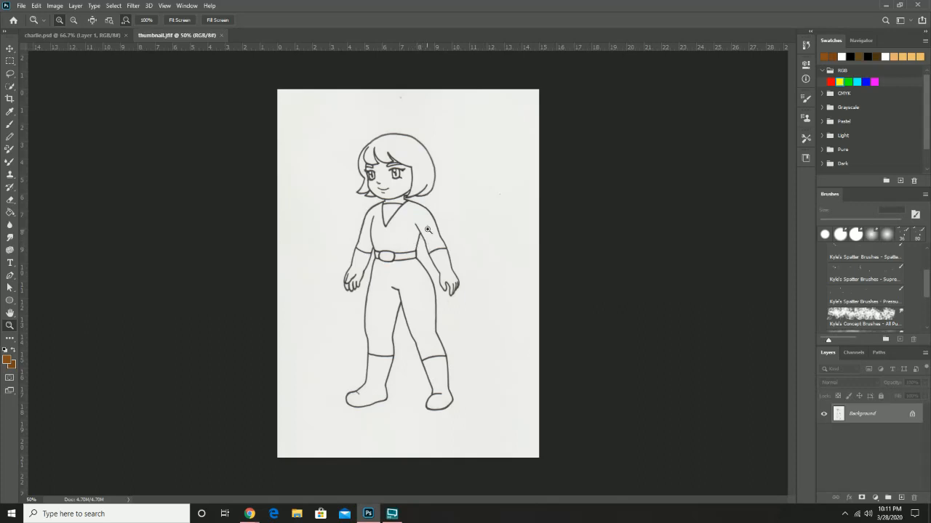
{"action": "left_click", "coordinate": [91, 35]}
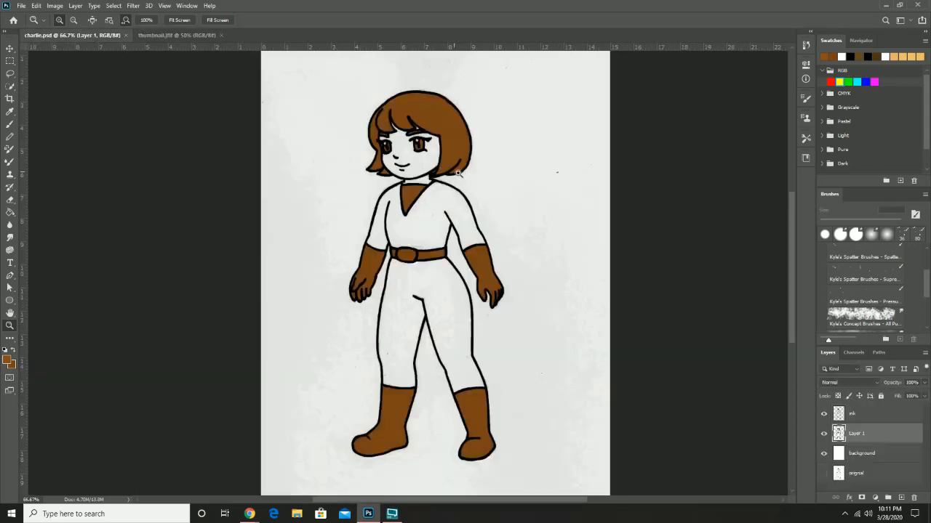